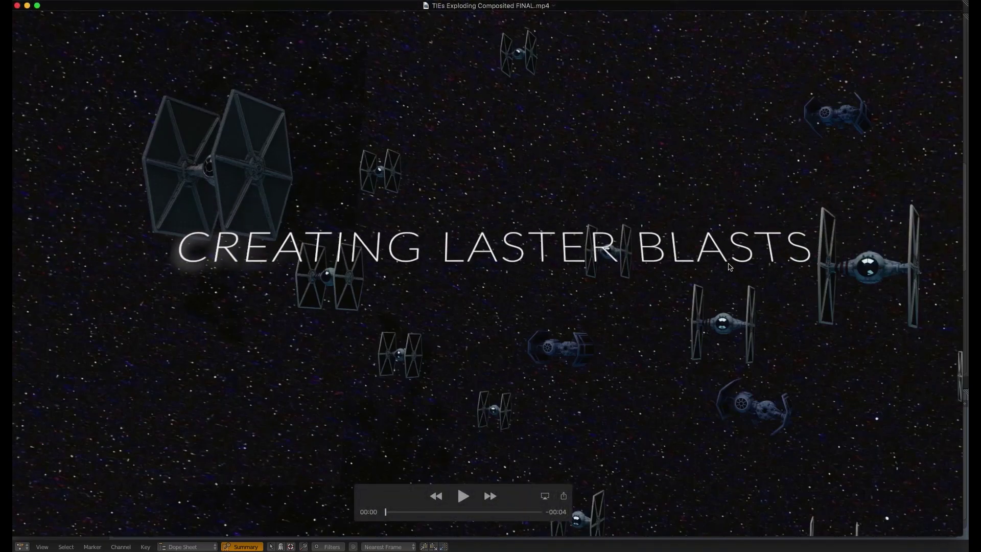
# Play 'TIEs Exploding Composited FINAL.mp4' through once, then drag the scrubber back to 00:00
pyautogui.click(715, 226)
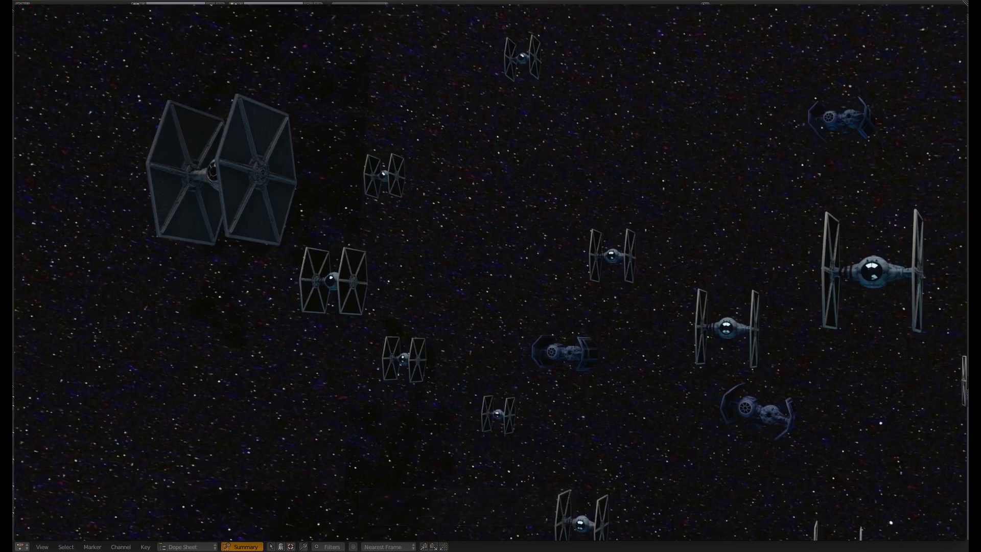
pyautogui.moveTo(793, 225)
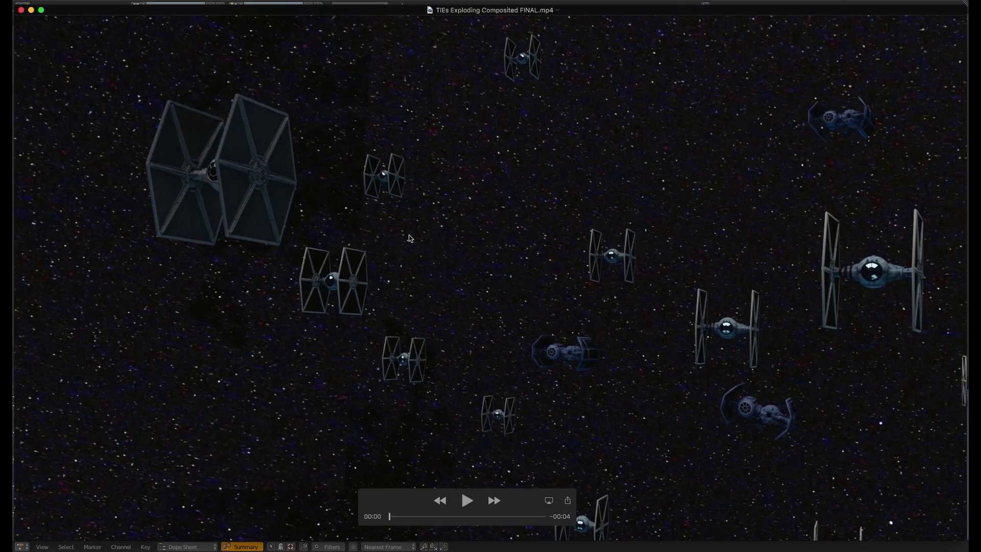
pyautogui.click(465, 499)
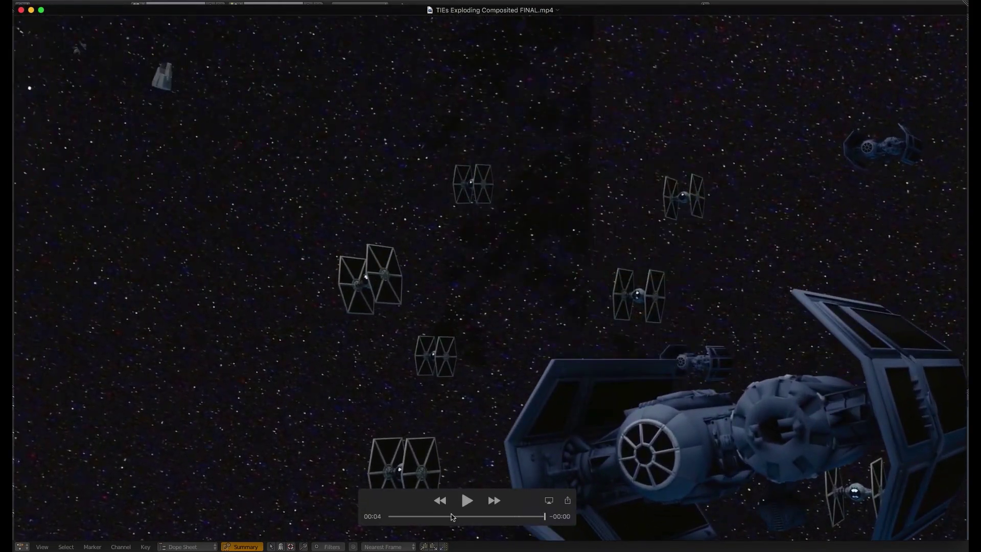
pyautogui.moveTo(454, 516); pyautogui.dragTo(427, 520)
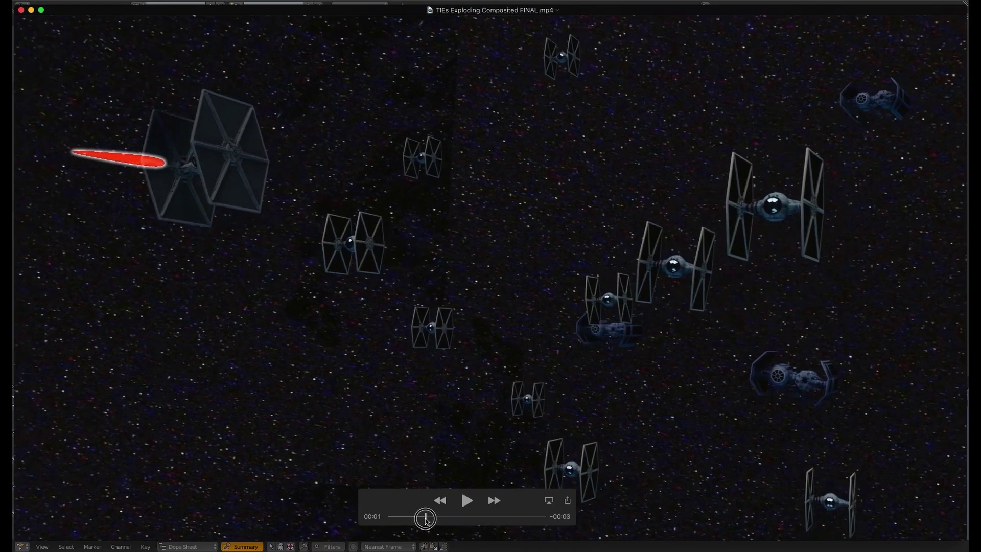
# Replay 'TIEs Exploding.mp4', pause at 00:03, and step back to the 00:01 explosion
pyautogui.press('super+m')
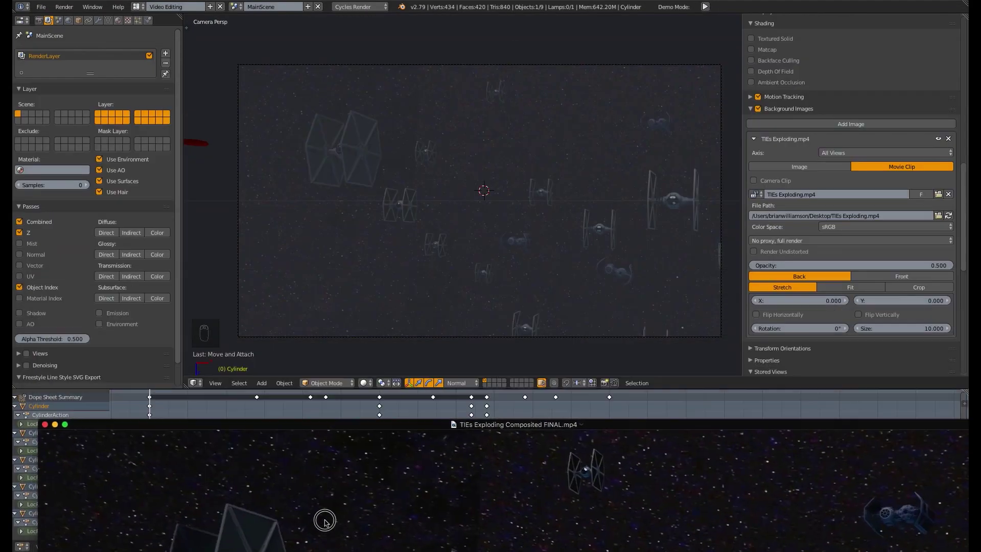
pyautogui.press('super+Tab')
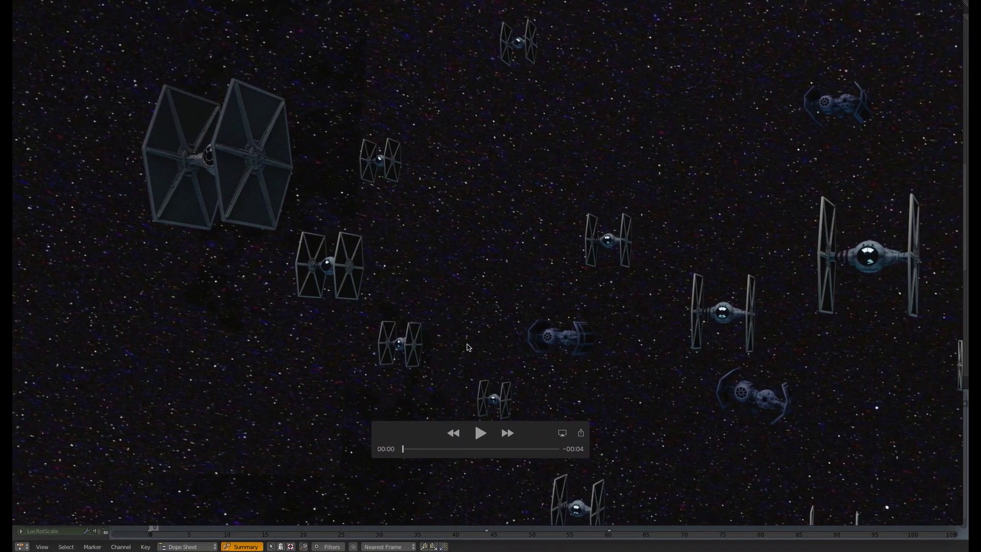
pyautogui.click(486, 438)
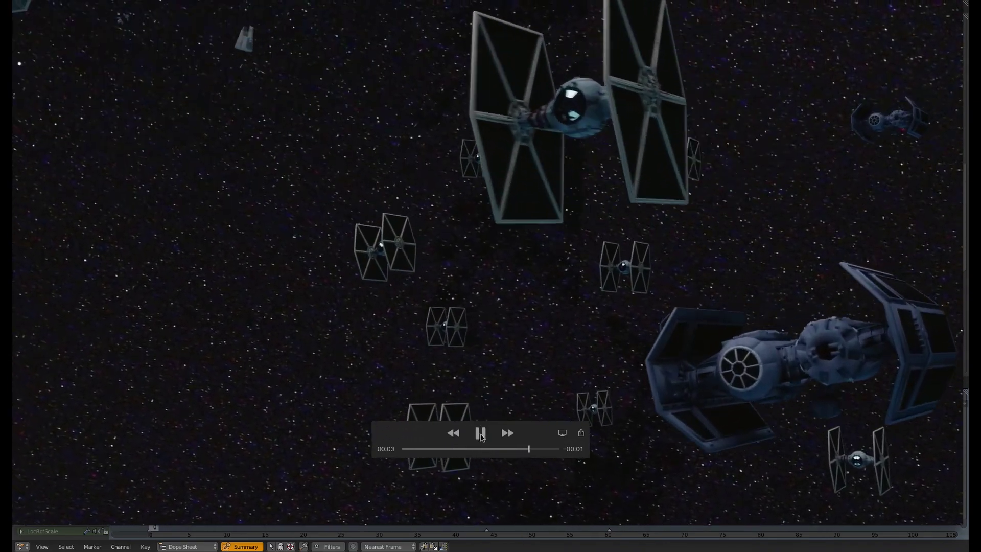
pyautogui.click(481, 434)
pyautogui.moveTo(511, 450); pyautogui.dragTo(441, 456)
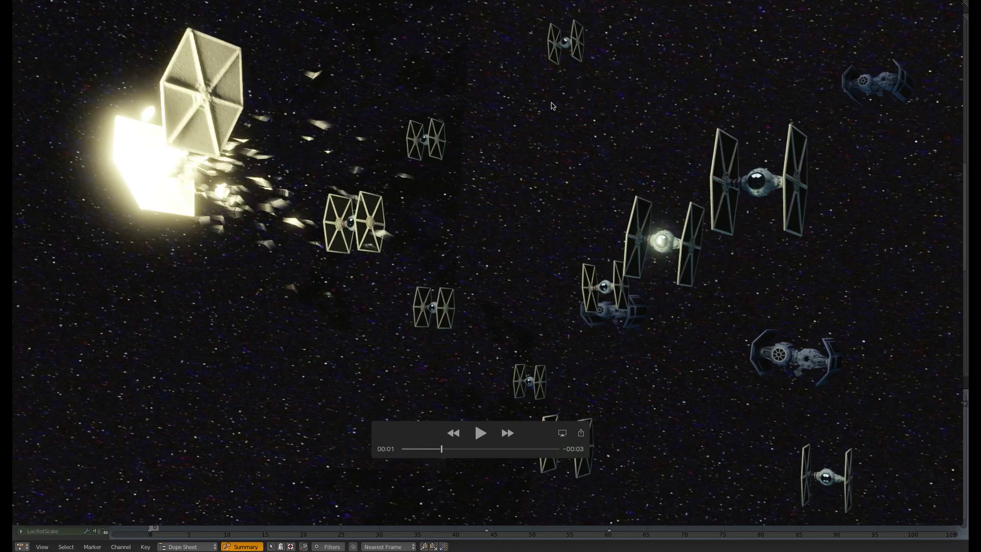
# Scrub the explosion frames between 00:01 and 00:02, then exit full screen to reveal Blender
pyautogui.moveTo(446, 453); pyautogui.dragTo(438, 451)
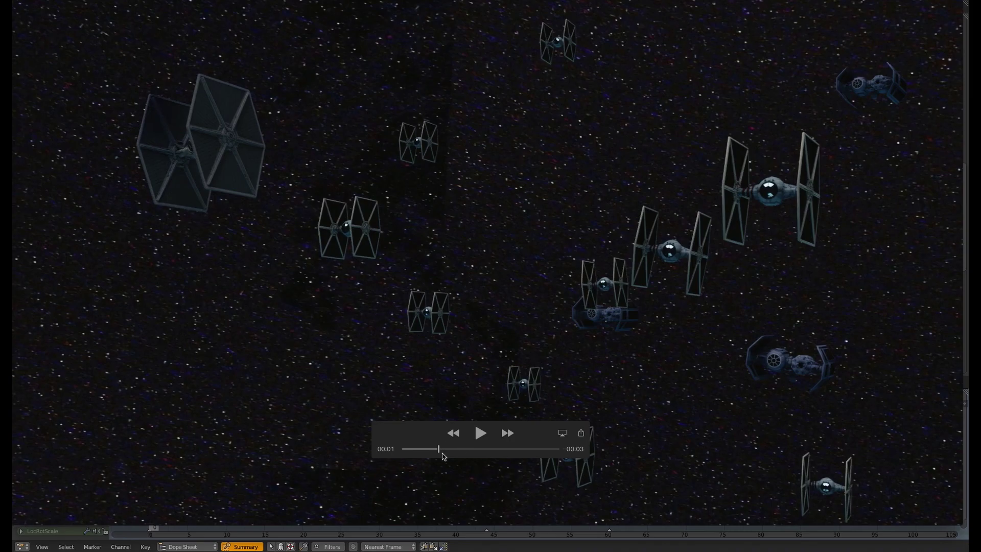
pyautogui.moveTo(440, 450)
pyautogui.mouseDown()
pyautogui.moveTo(473, 449)
pyautogui.moveTo(434, 449)
pyautogui.moveTo(447, 450)
pyautogui.mouseUp()
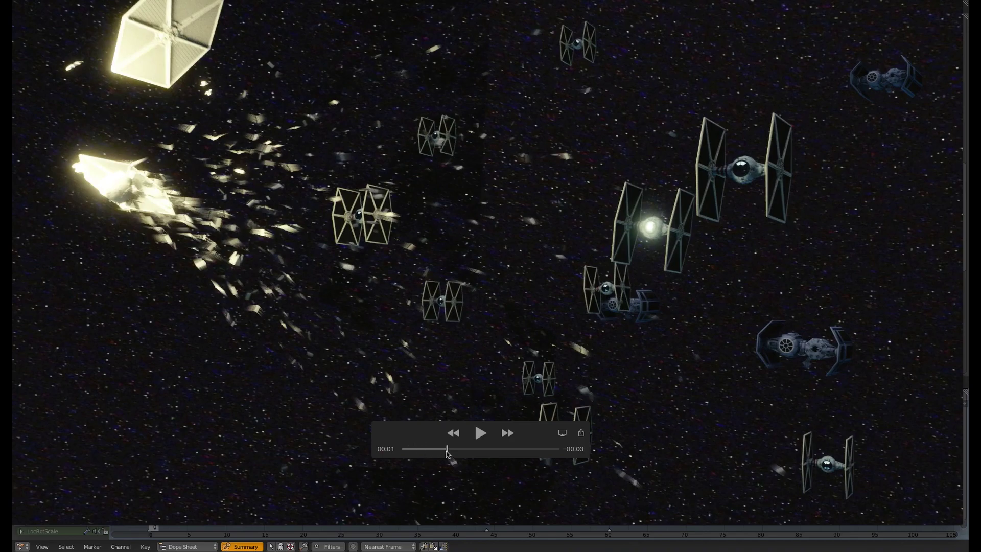
pyautogui.moveTo(446, 449)
pyautogui.mouseDown()
pyautogui.moveTo(432, 448)
pyautogui.moveTo(442, 449)
pyautogui.mouseUp()
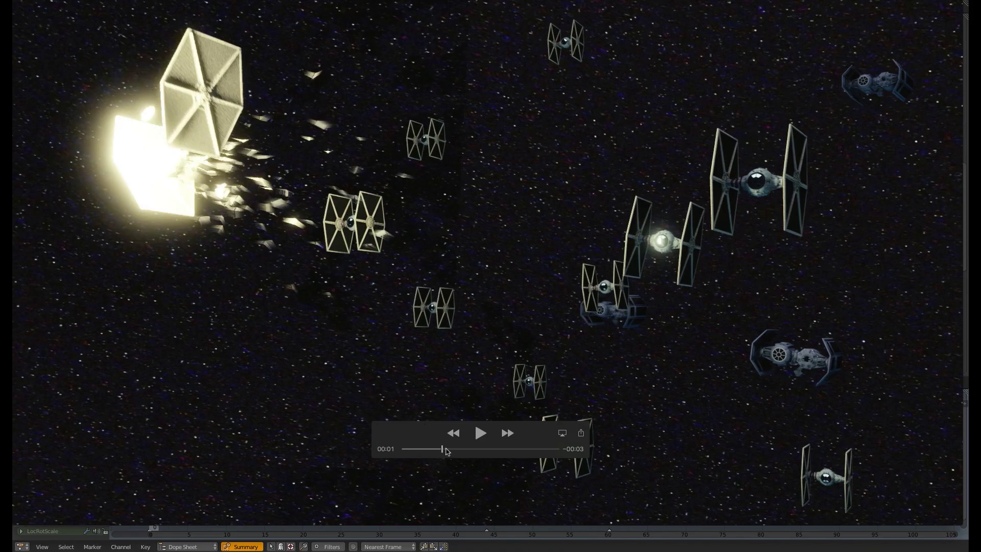
pyautogui.moveTo(446, 450)
pyautogui.mouseDown()
pyautogui.moveTo(465, 449)
pyautogui.moveTo(437, 449)
pyautogui.moveTo(448, 450)
pyautogui.mouseUp()
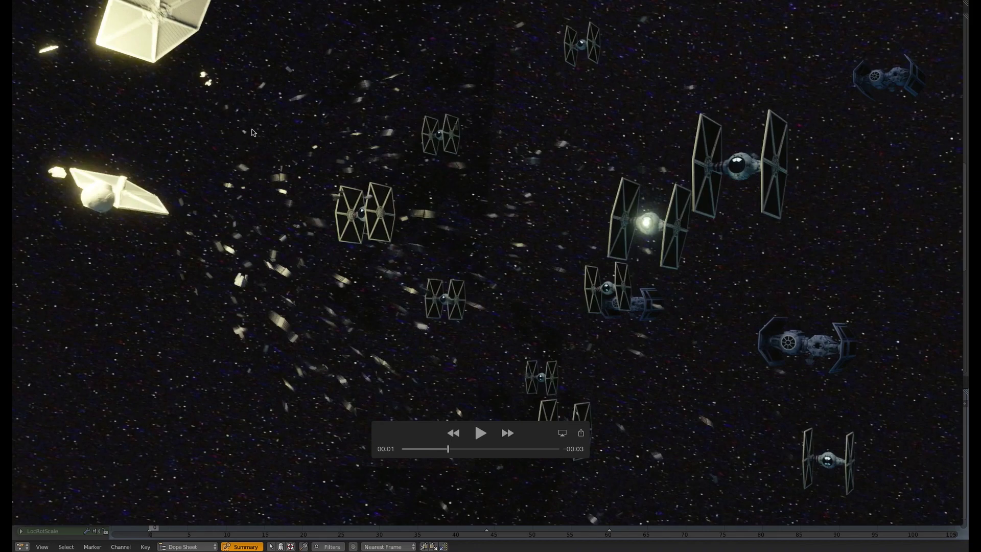
pyautogui.moveTo(457, 452); pyautogui.dragTo(474, 453)
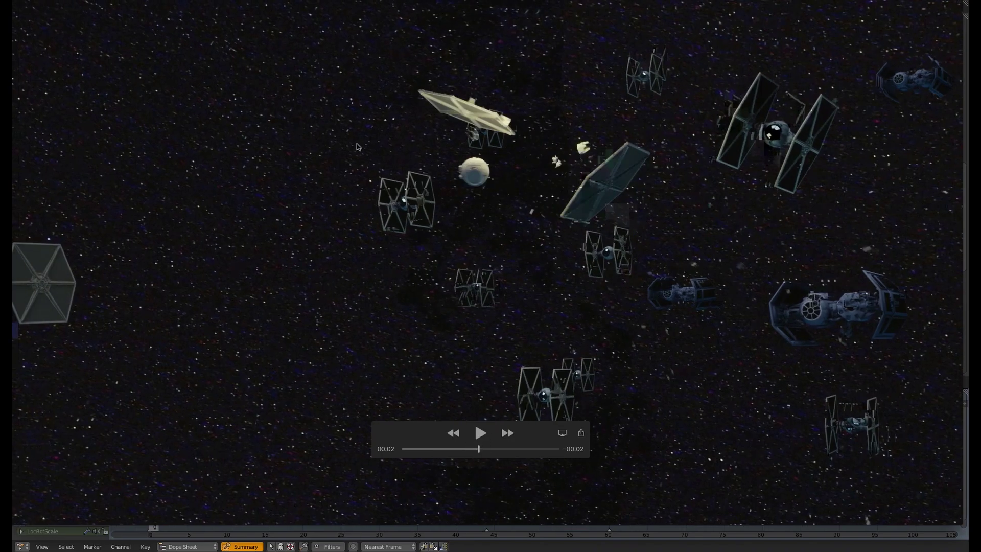
pyautogui.press('Escape')
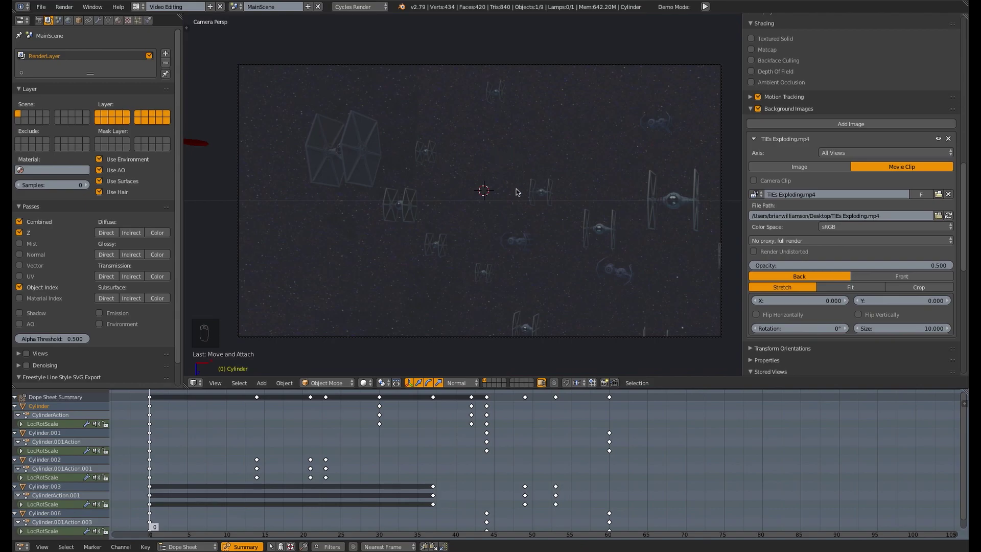
# Scrub to frame 19 and place the 3D cursor near the top of the camera frame
pyautogui.moveTo(190, 431); pyautogui.dragTo(127, 457)
pyautogui.click(548, 153)
pyautogui.click(571, 121)
# Hide the sidebar and toggle the background image's Camera Clip option, leaving it off
pyautogui.press('n')
pyautogui.press('n')
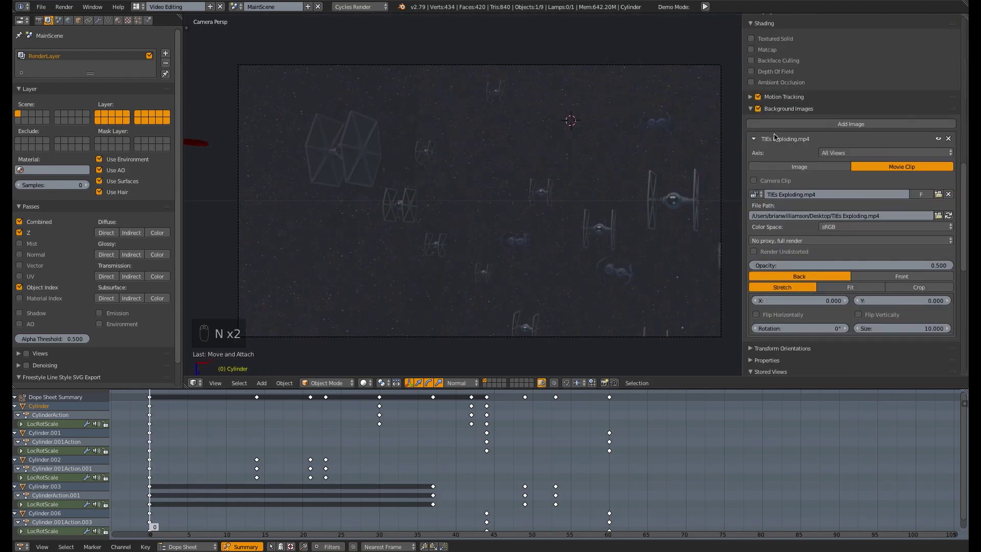
pyautogui.click(792, 112)
pyautogui.click(795, 112)
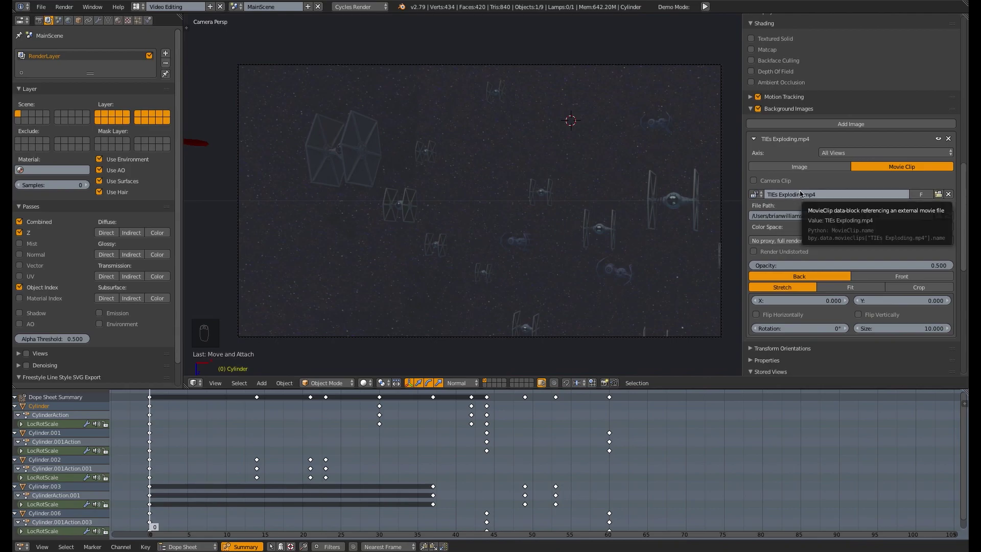
pyautogui.click(754, 182)
pyautogui.click(754, 181)
pyautogui.click(754, 181)
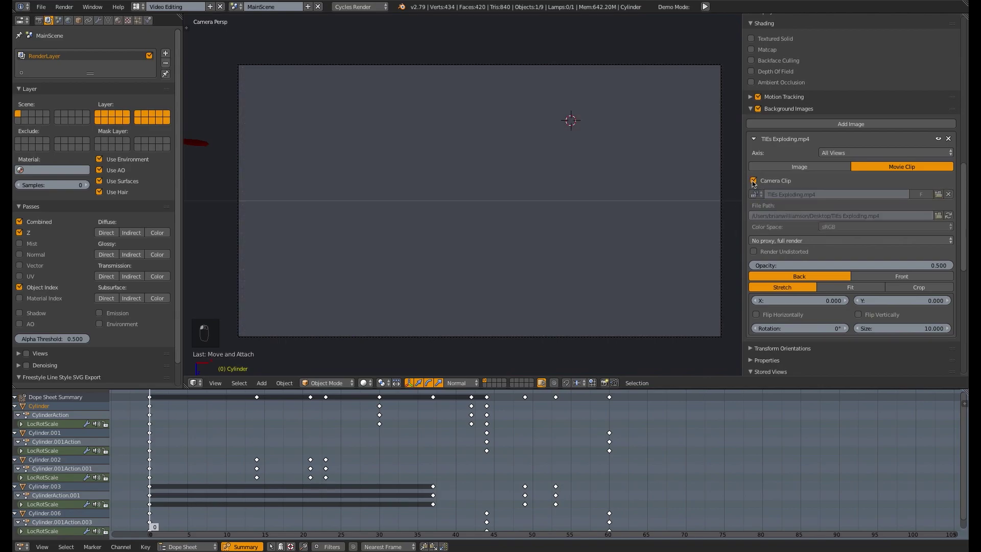
pyautogui.click(754, 181)
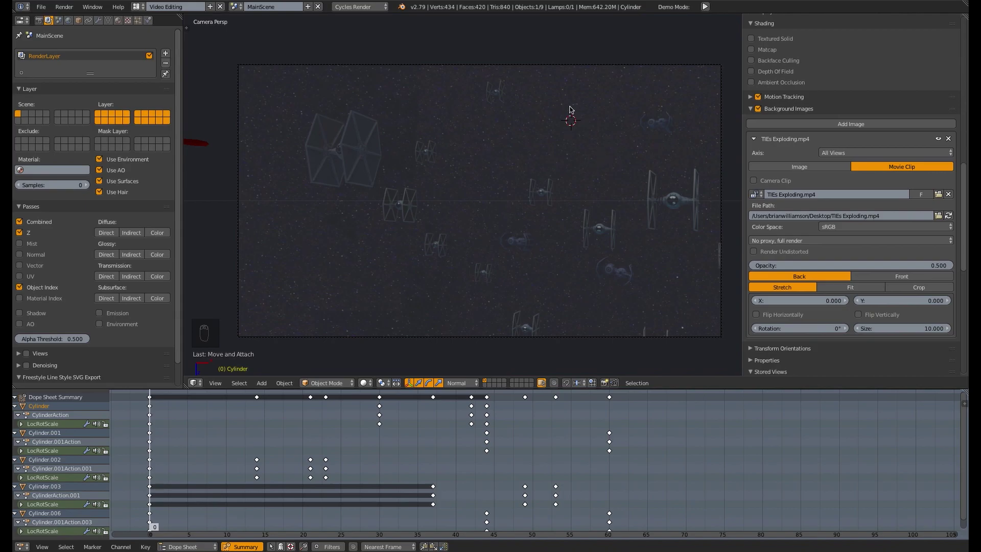
pyautogui.click(194, 382)
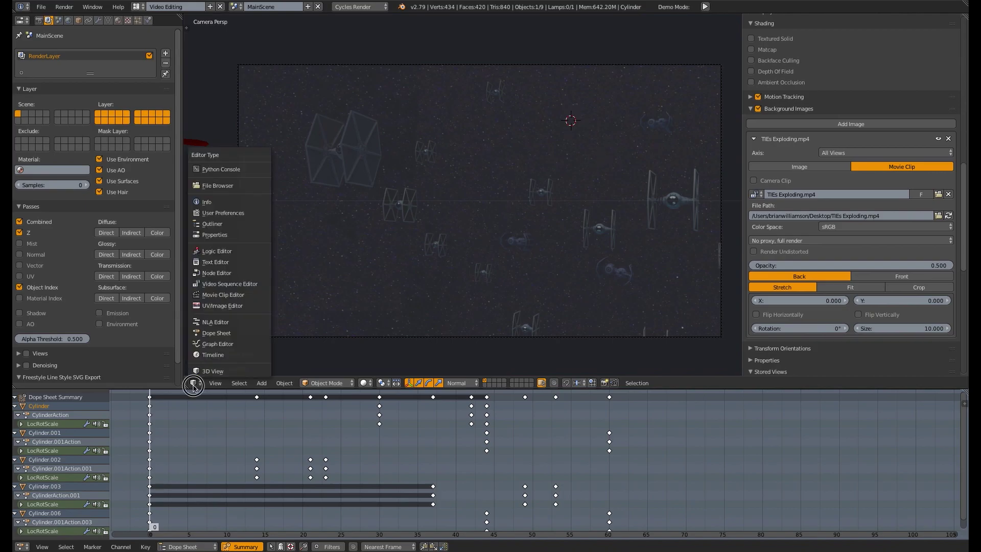
# Switch the area to the Video Sequence Editor to view the MainScene and TIE clip strips
pyautogui.click(231, 284)
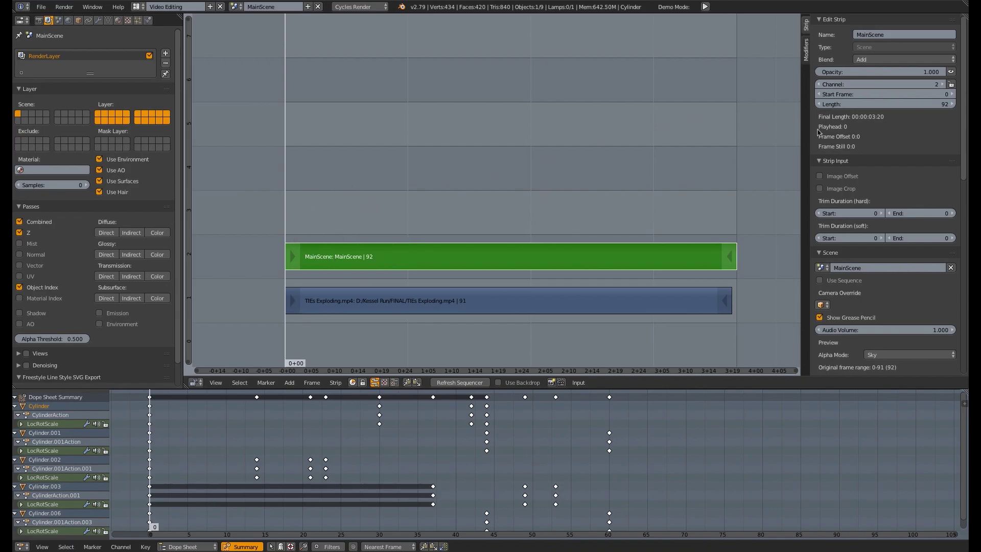
pyautogui.scroll(-10, 878, 141)
pyautogui.scroll(10, 868, 154)
pyautogui.click(195, 383)
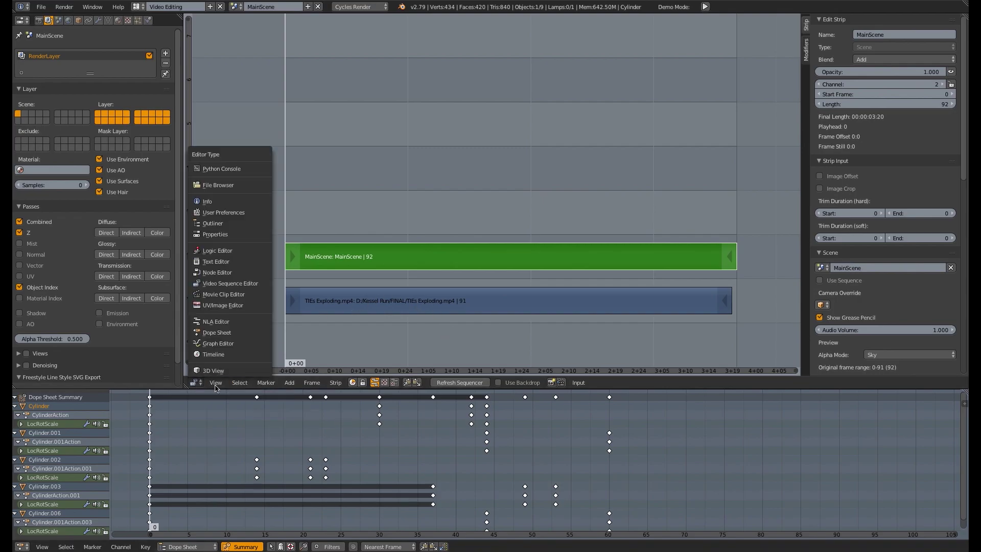
pyautogui.click(455, 401)
# Show the Render settings, scrolling down to Film > Transparent and the H.264 MPEG-4 output
pyautogui.click(38, 20)
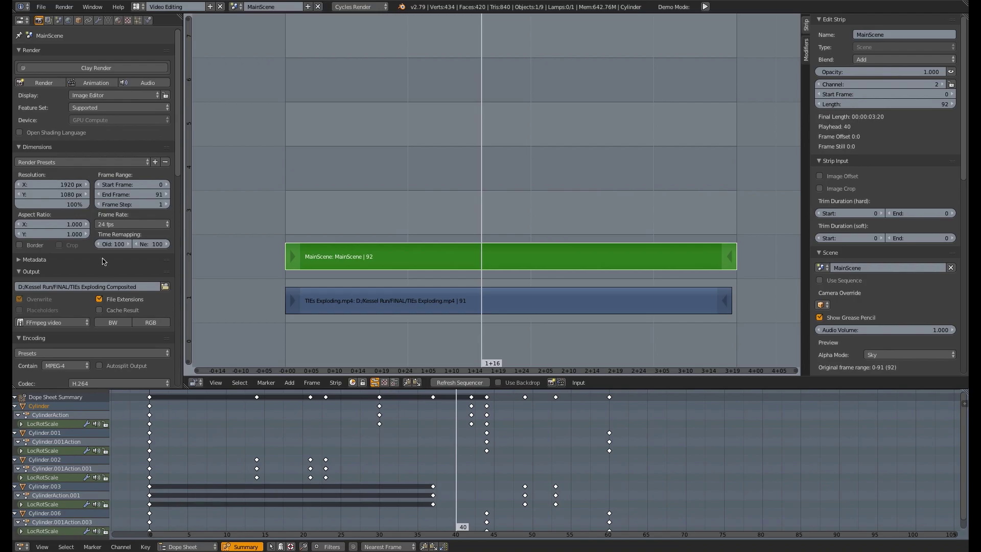
pyautogui.scroll(-15, 103, 262)
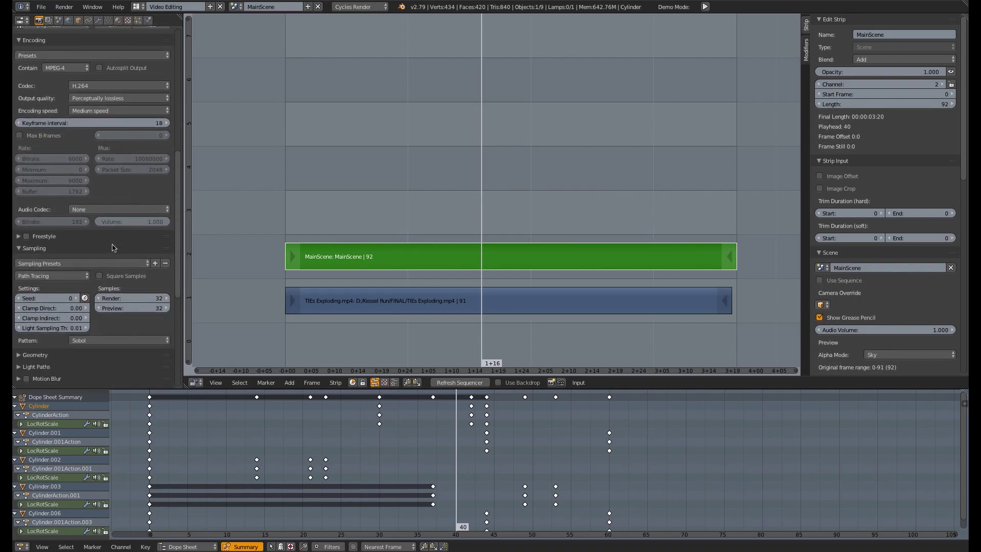
pyautogui.scroll(-6, 114, 248)
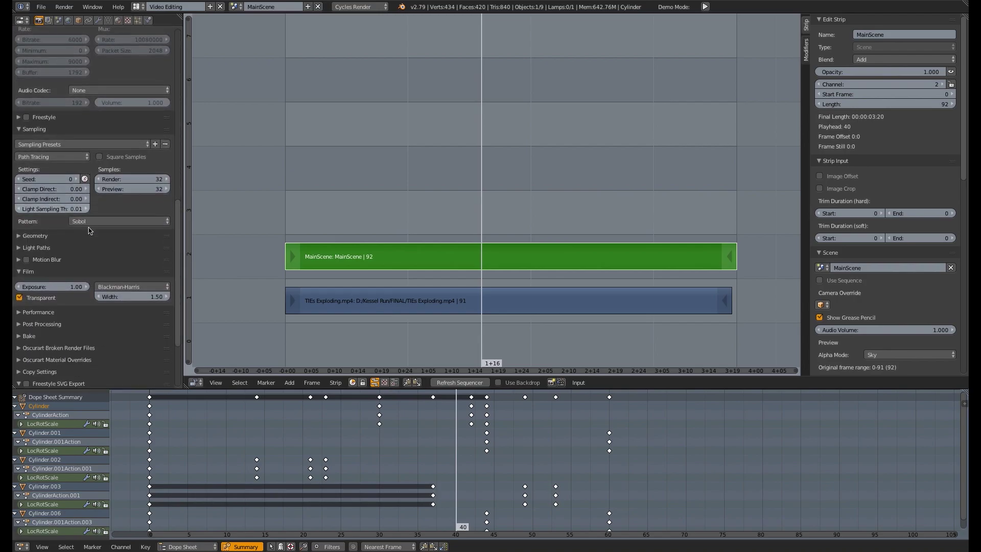
pyautogui.scroll(-1, 89, 229)
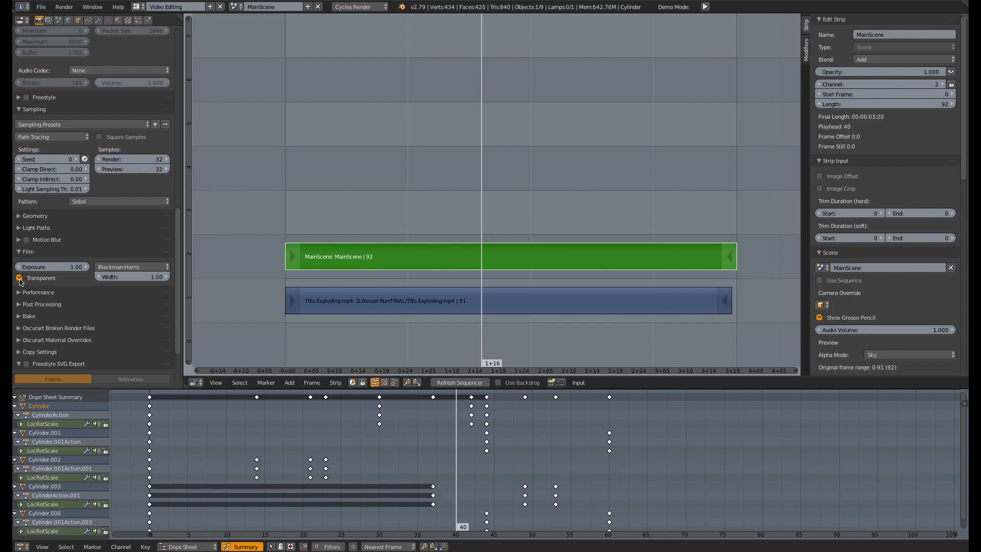
pyautogui.click(197, 383)
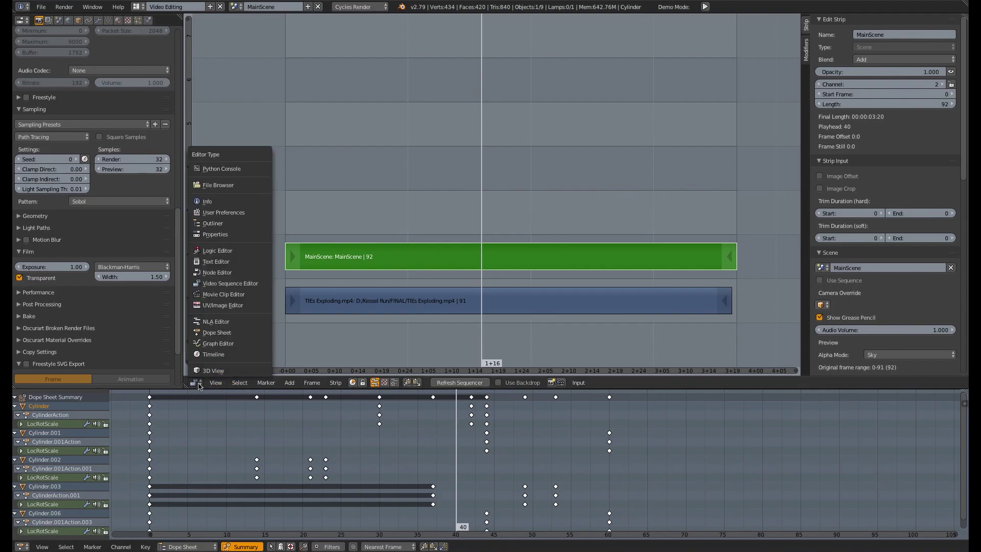
# Return to the 3D View, select Cylinder.003, go to the first frame and orbit around it
pyautogui.click(212, 370)
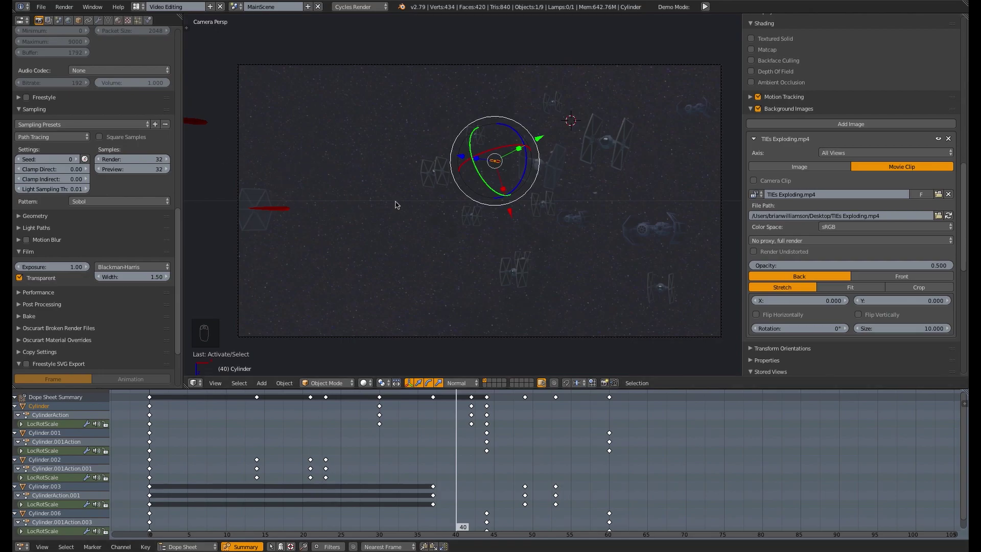
pyautogui.rightClick(281, 210)
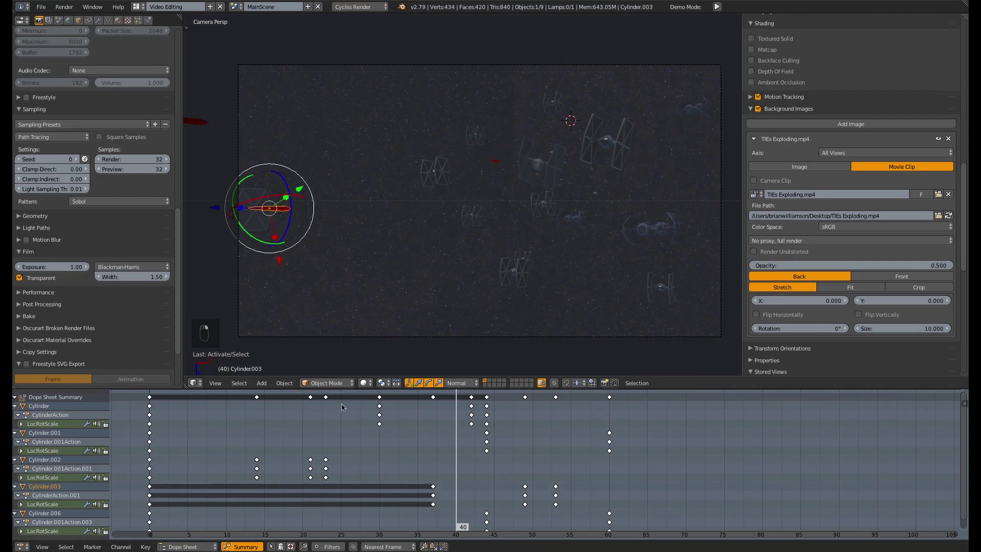
pyautogui.click(166, 435)
pyautogui.hotkey('shift', 'Left')
pyautogui.moveTo(219, 207); pyautogui.dragTo(471, 229, button='middle')
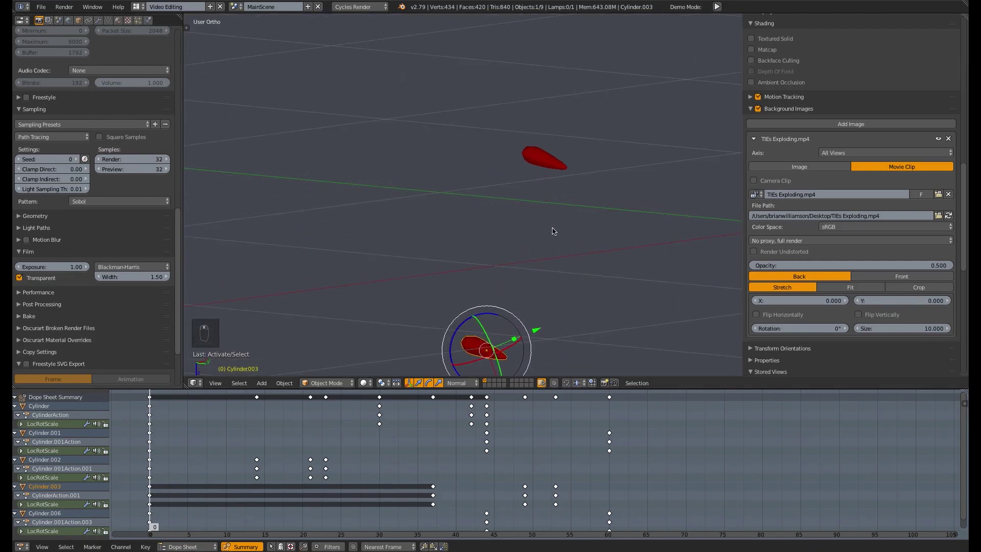
pyautogui.moveTo(553, 231); pyautogui.dragTo(499, 228, button='middle')
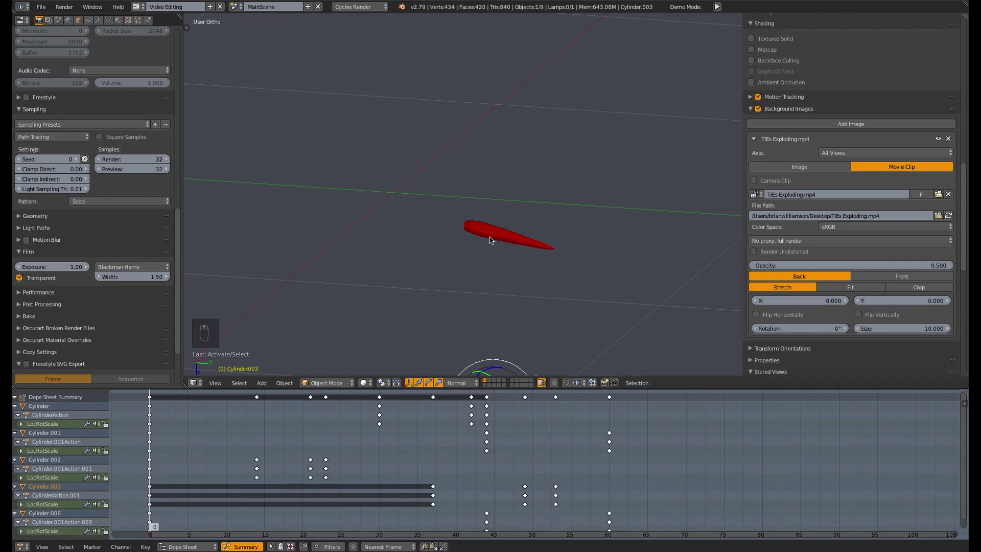
# Select Cylinder.002, shade it smooth, and display its red TIE Blaster emission material
pyautogui.rightClick(486, 238)
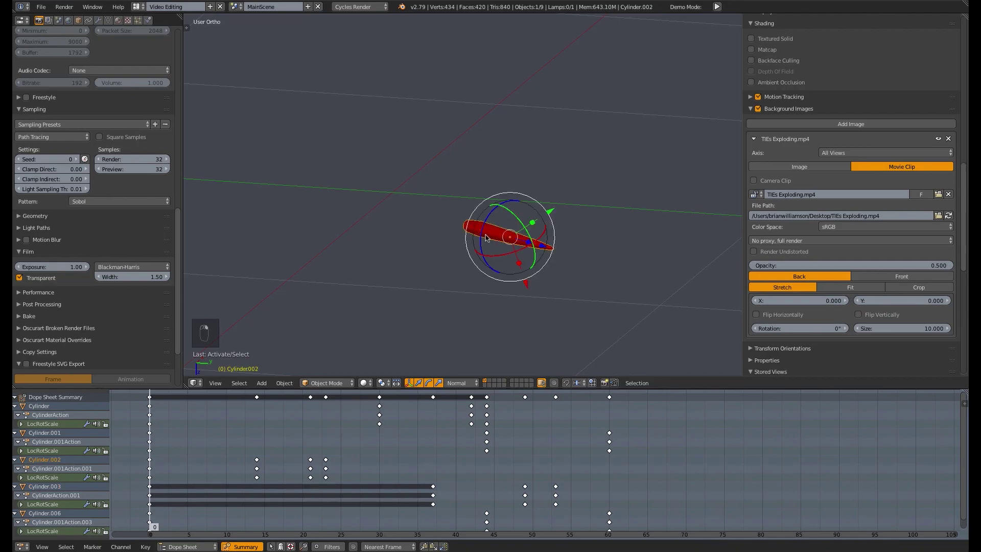
pyautogui.click(98, 20)
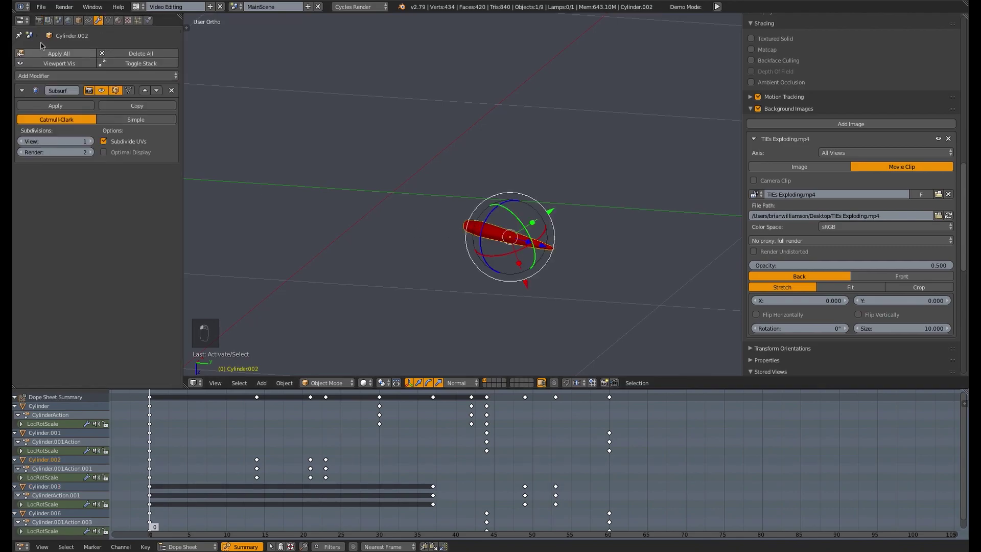
pyautogui.scroll(-5, 526, 215)
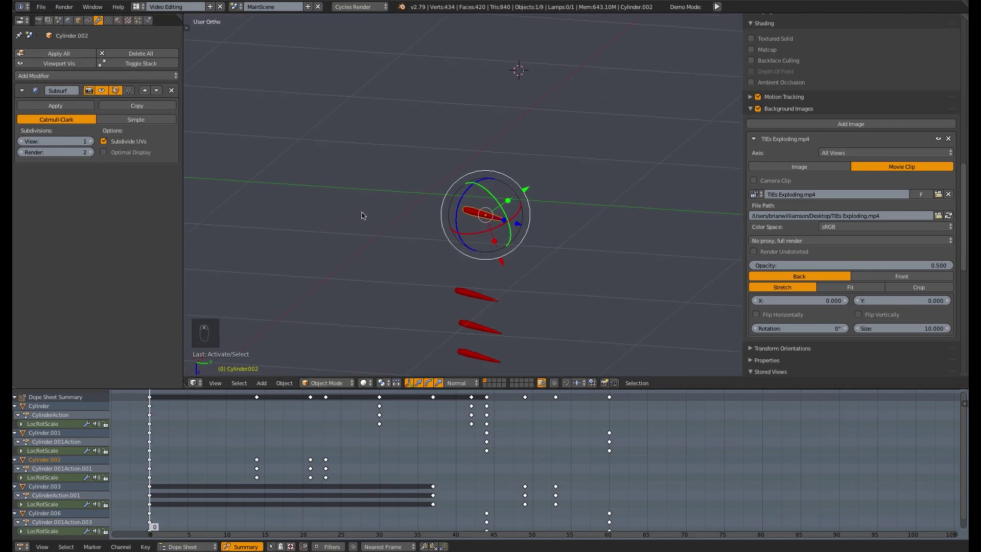
pyautogui.press('t')
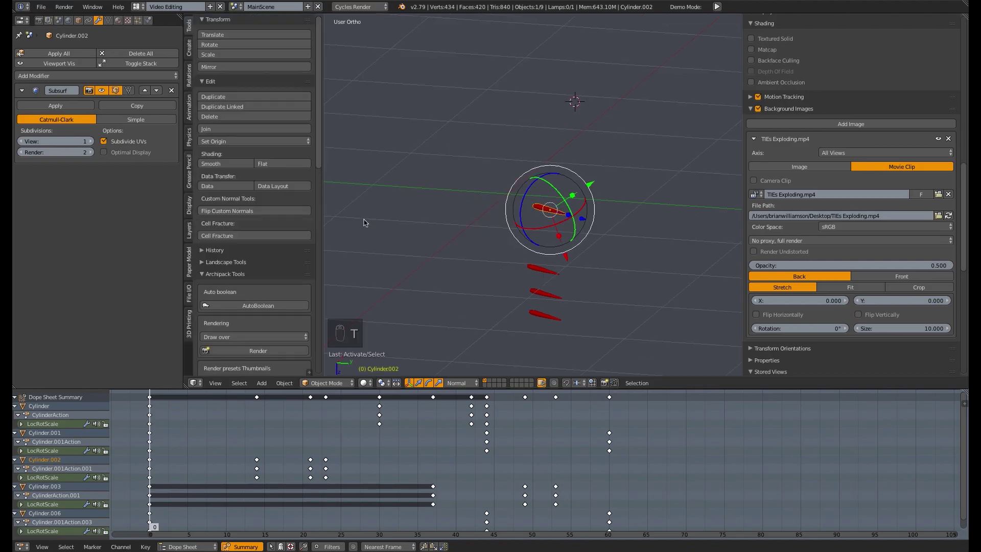
pyautogui.click(215, 165)
pyautogui.press('t')
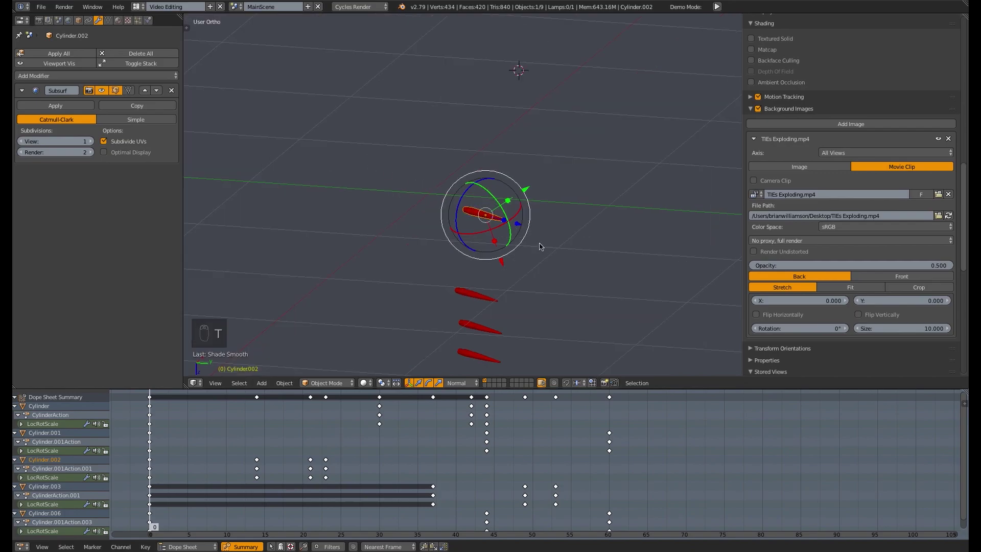
pyautogui.keyDown('shift'); pyautogui.moveTo(541, 247); pyautogui.dragTo(539, 228, button='middle'); pyautogui.keyUp('shift')
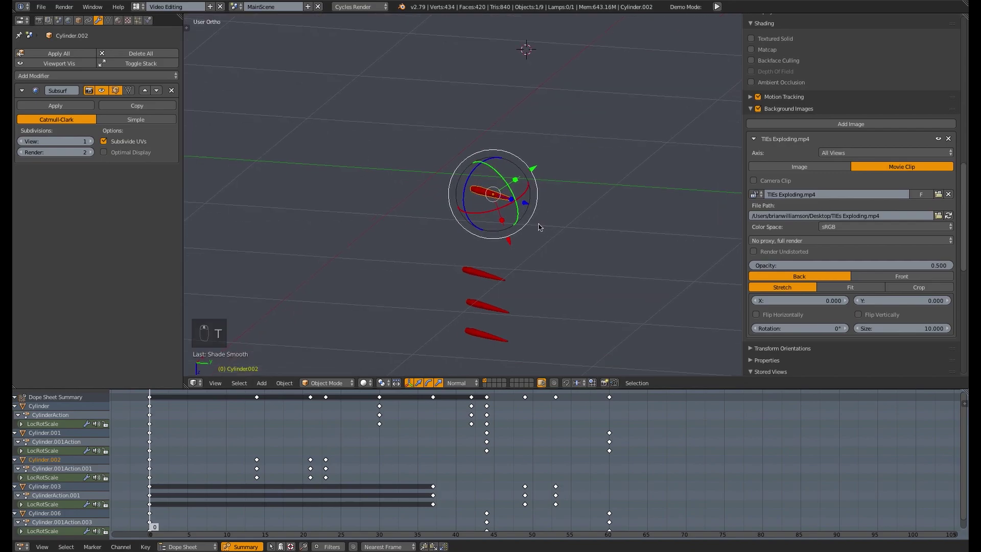
pyautogui.click(119, 20)
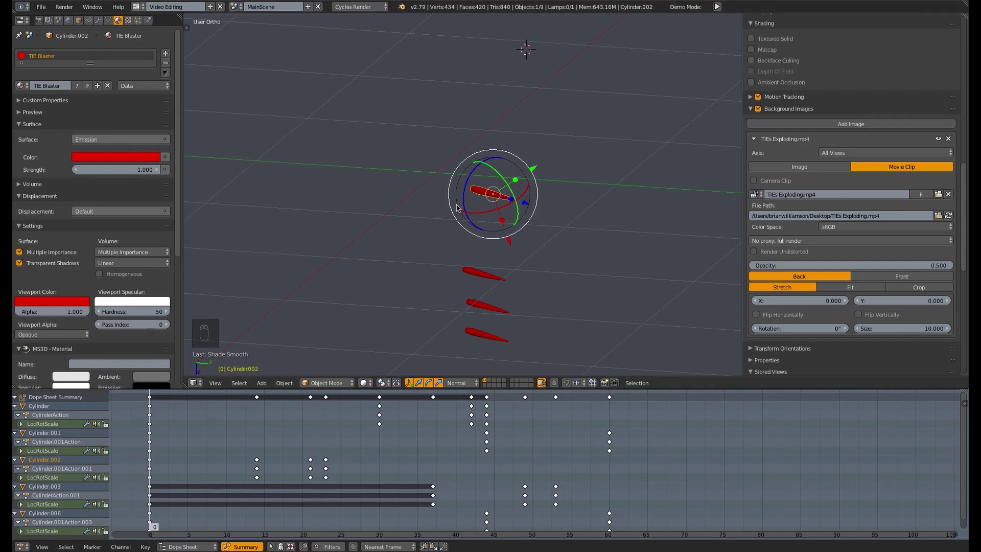
# In camera view, scrub the first frames, select the bolt Cylinder and orbit to see its path
pyautogui.press('KP_0')
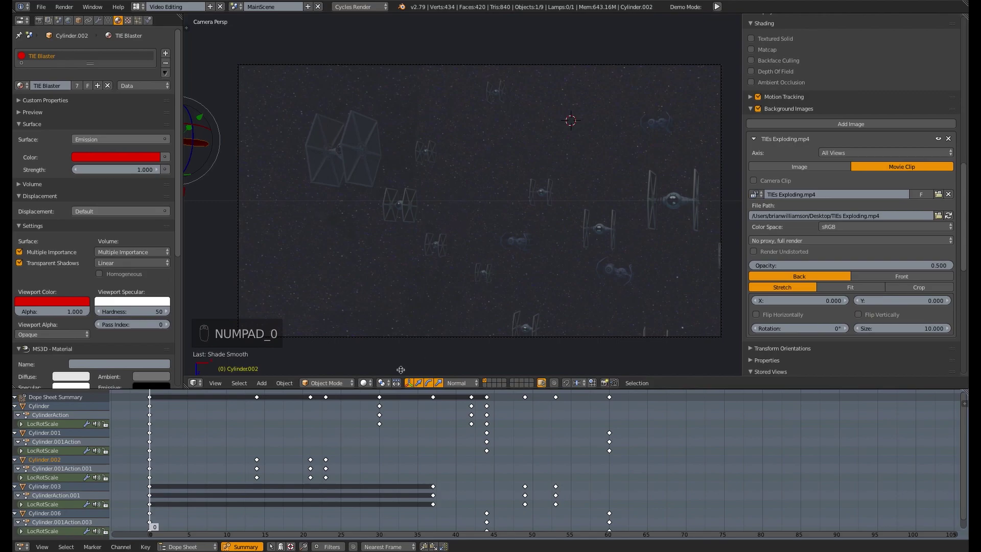
pyautogui.moveTo(163, 435)
pyautogui.mouseDown()
pyautogui.moveTo(254, 431)
pyautogui.moveTo(464, 450)
pyautogui.moveTo(165, 444)
pyautogui.mouseUp()
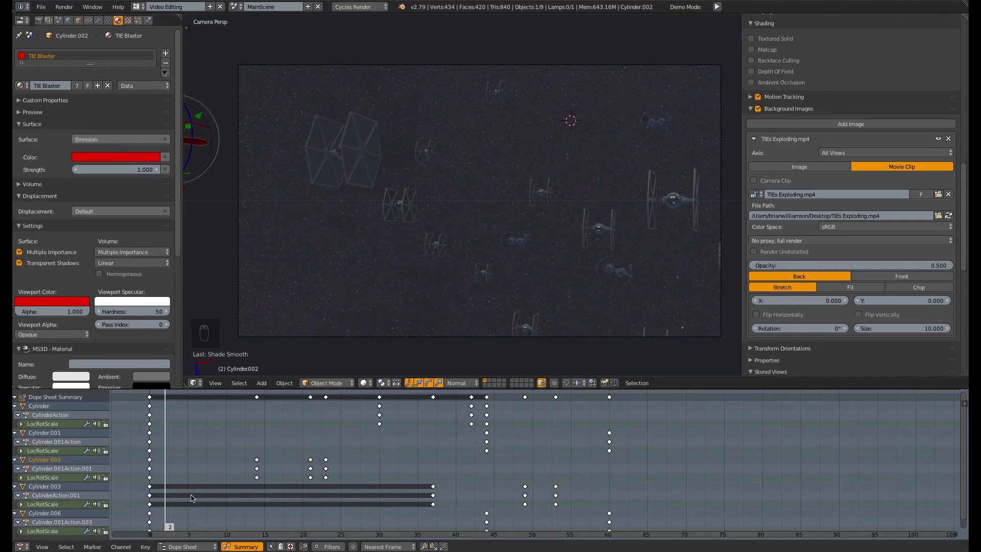
pyautogui.moveTo(171, 444); pyautogui.dragTo(426, 438)
pyautogui.rightClick(436, 156)
pyautogui.moveTo(430, 316); pyautogui.dragTo(469, 265, button='middle')
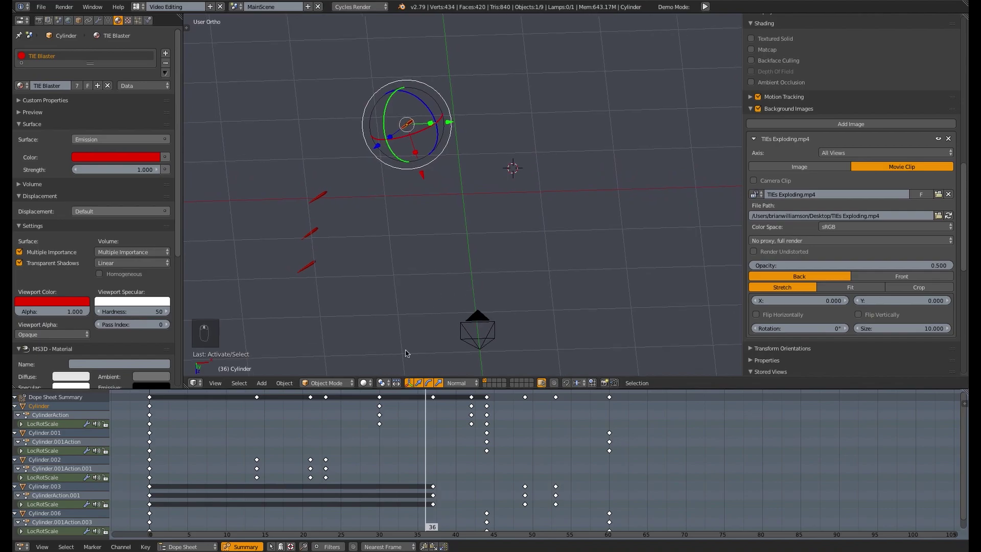
pyautogui.moveTo(386, 448); pyautogui.dragTo(470, 426)
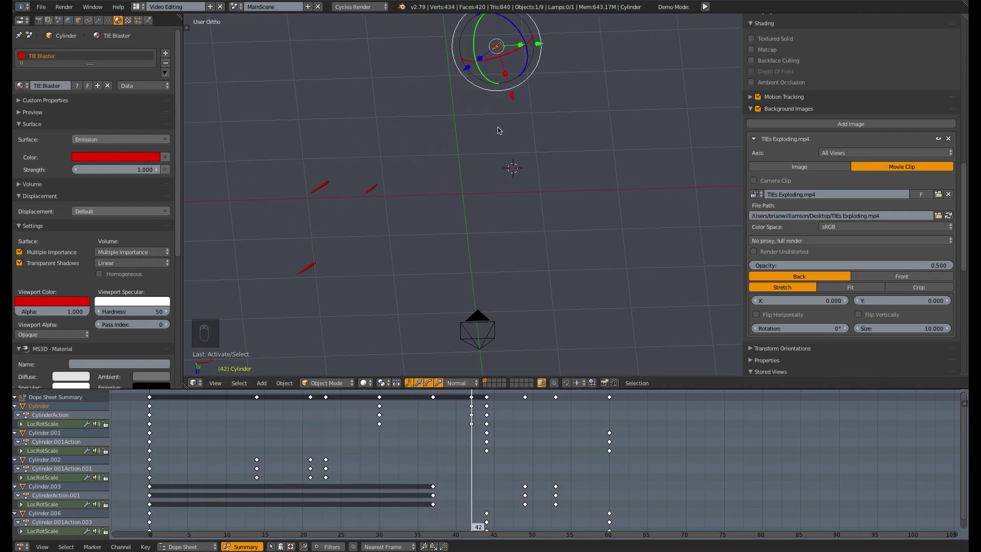
# Back in camera view, scrub frames 27 to 44 to check the bolt against the explosion
pyautogui.press('KP_0')
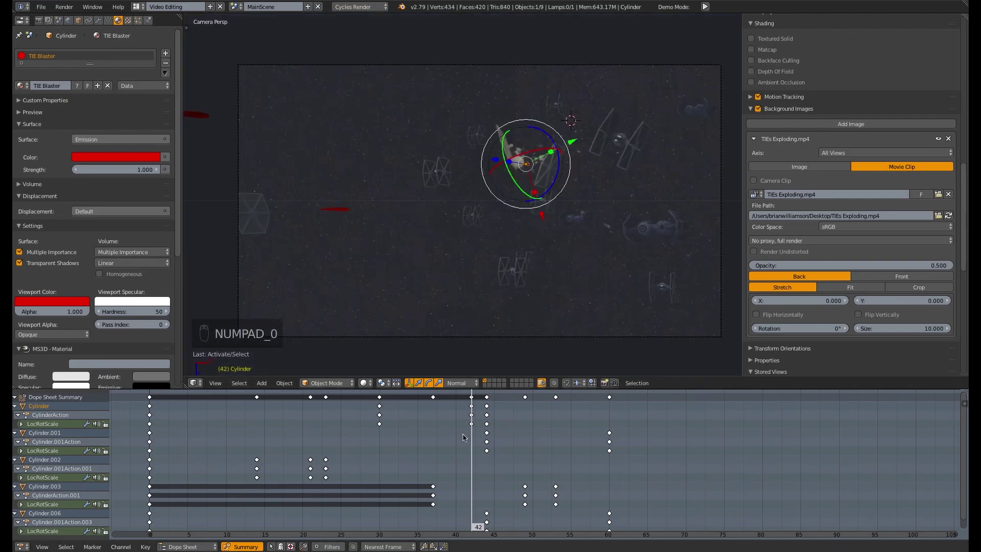
pyautogui.moveTo(469, 427); pyautogui.dragTo(426, 420)
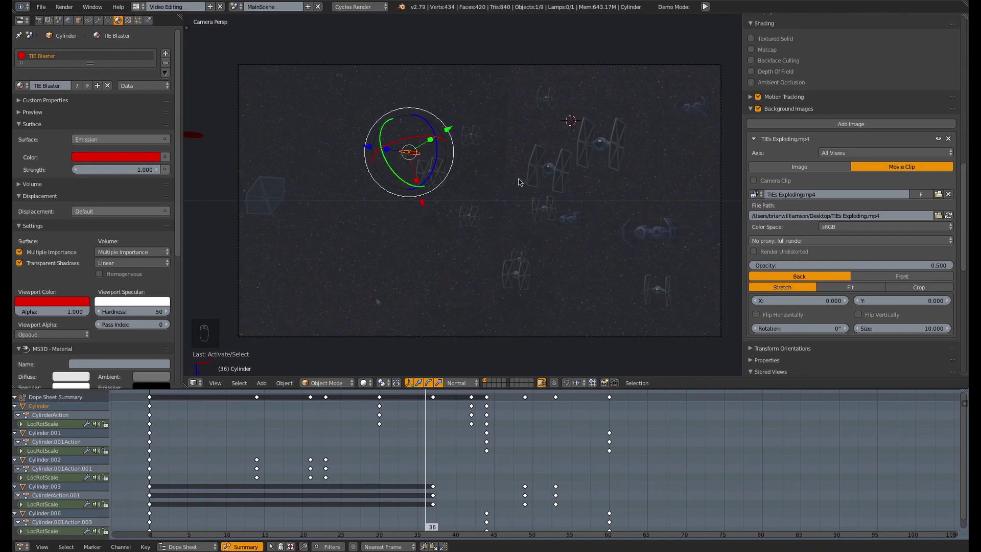
pyautogui.moveTo(429, 403); pyautogui.dragTo(433, 429)
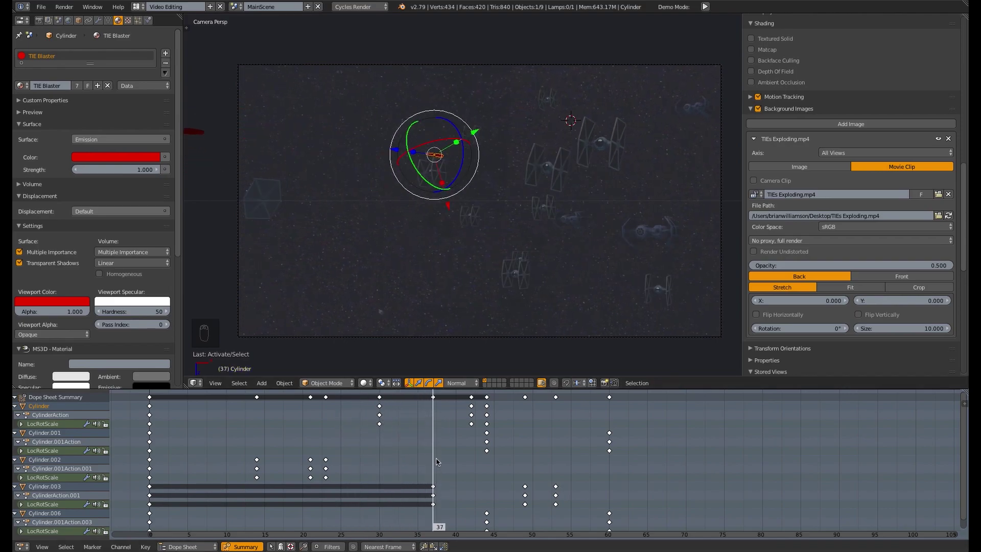
pyautogui.moveTo(437, 460); pyautogui.dragTo(466, 445)
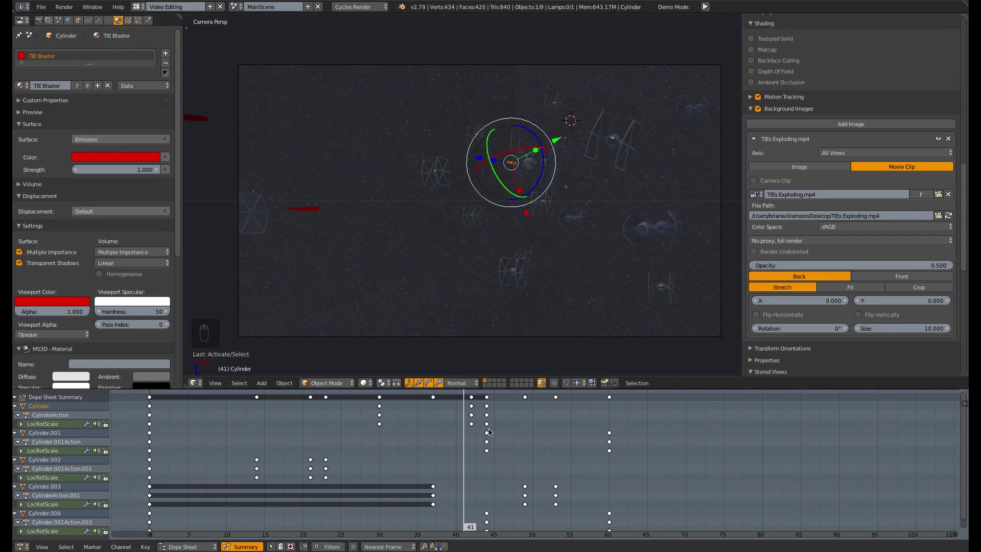
pyautogui.click(470, 419)
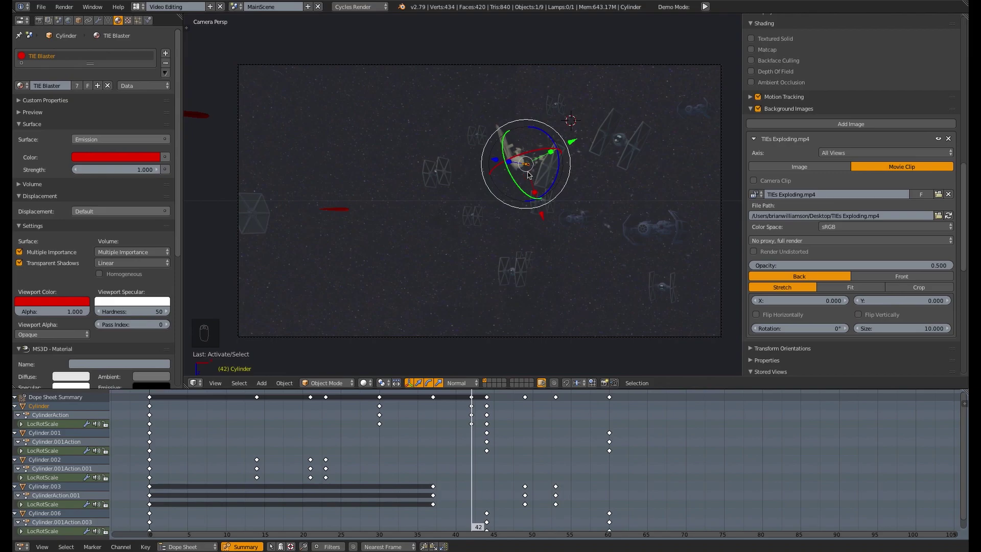
pyautogui.click(485, 413)
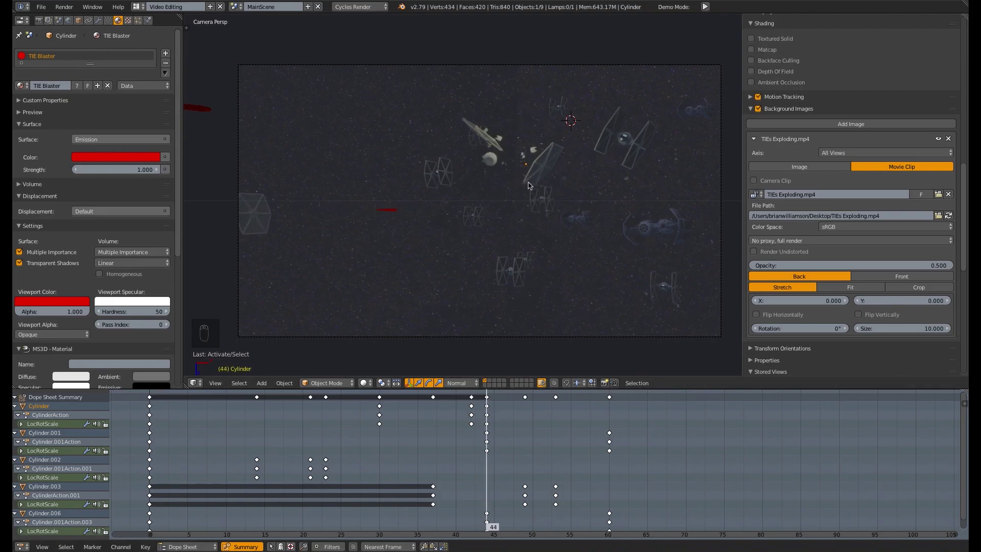
pyautogui.moveTo(487, 407); pyautogui.dragTo(410, 398)
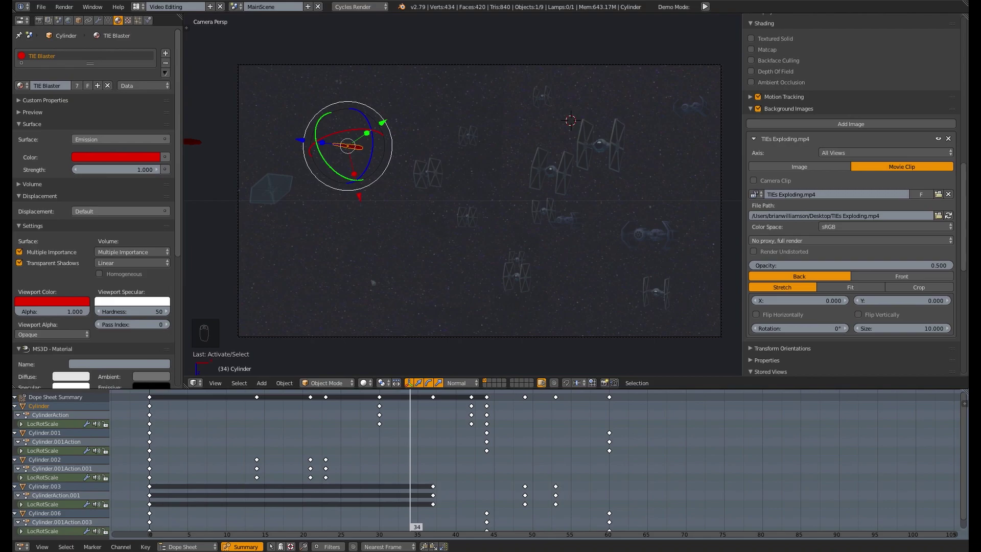
pyautogui.moveTo(731, 477); pyautogui.dragTo(743, 14)
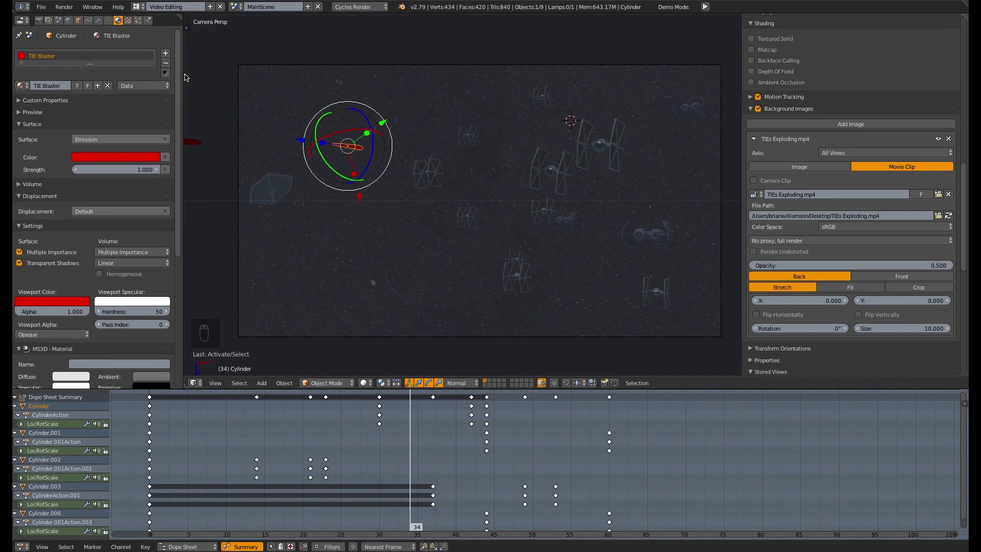
# Open Cylinder's Object properties and toggle the Relations panel to check Pass Index 1
pyautogui.click(79, 21)
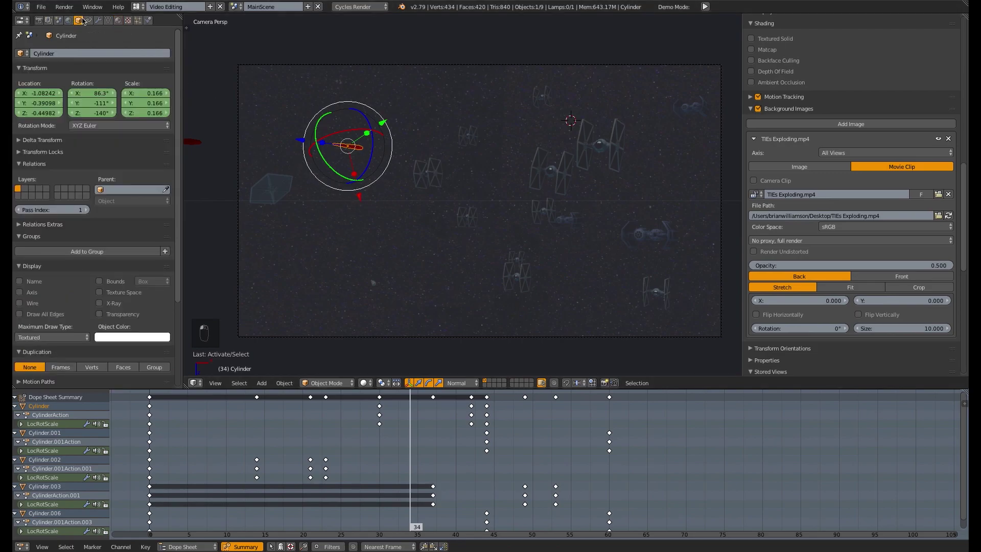
pyautogui.click(25, 164)
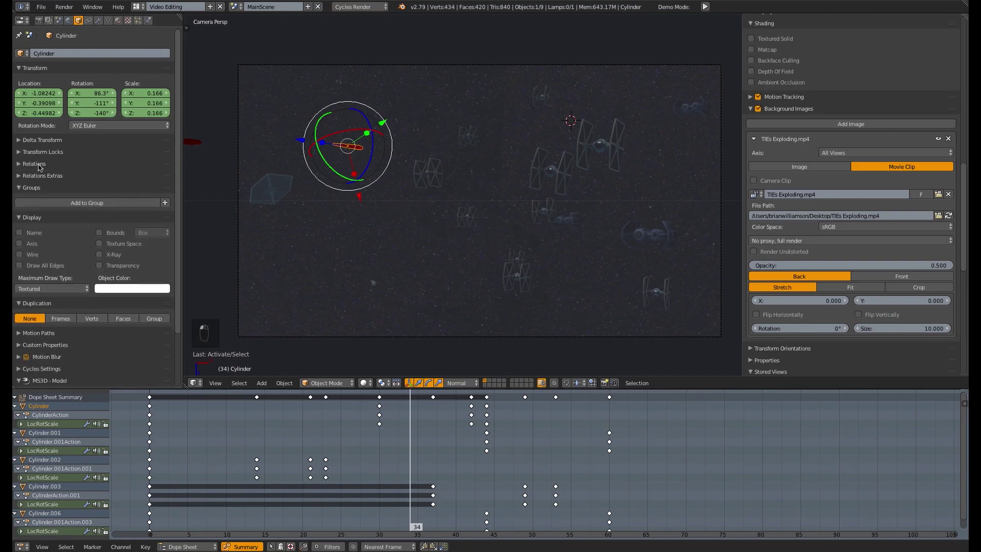
pyautogui.click(25, 165)
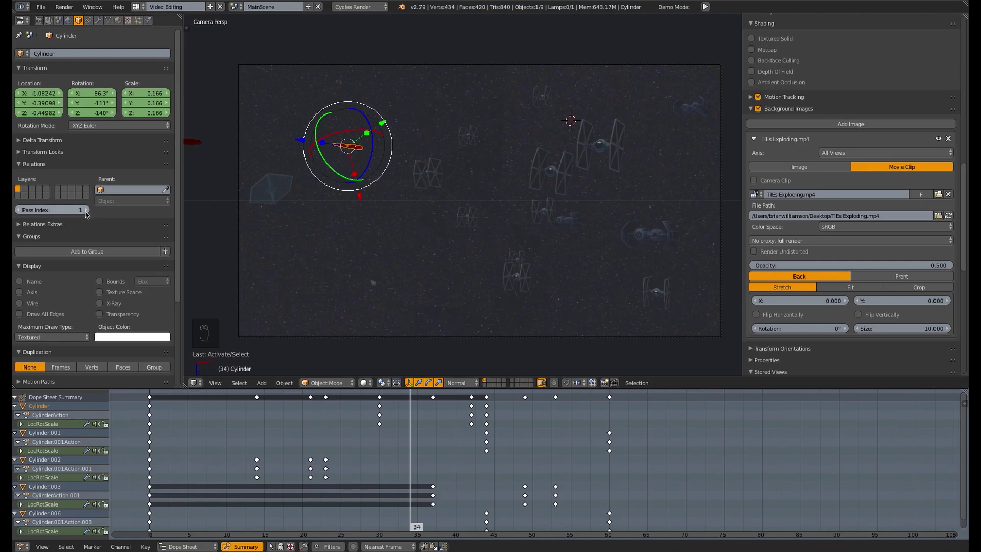
# Show the Render Layers passes and switch the main area to the compositing Node Editor
pyautogui.click(49, 20)
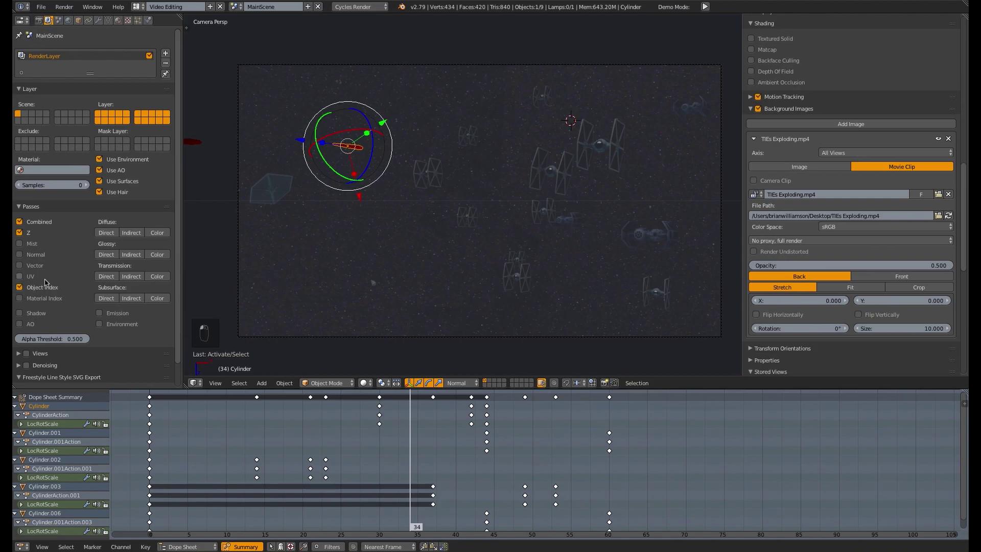
pyautogui.click(194, 383)
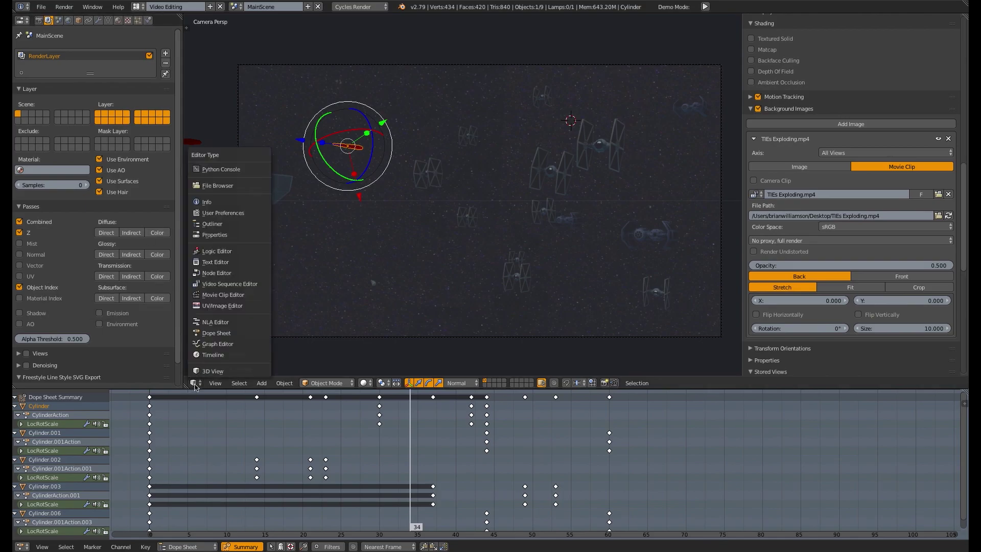
pyautogui.click(230, 274)
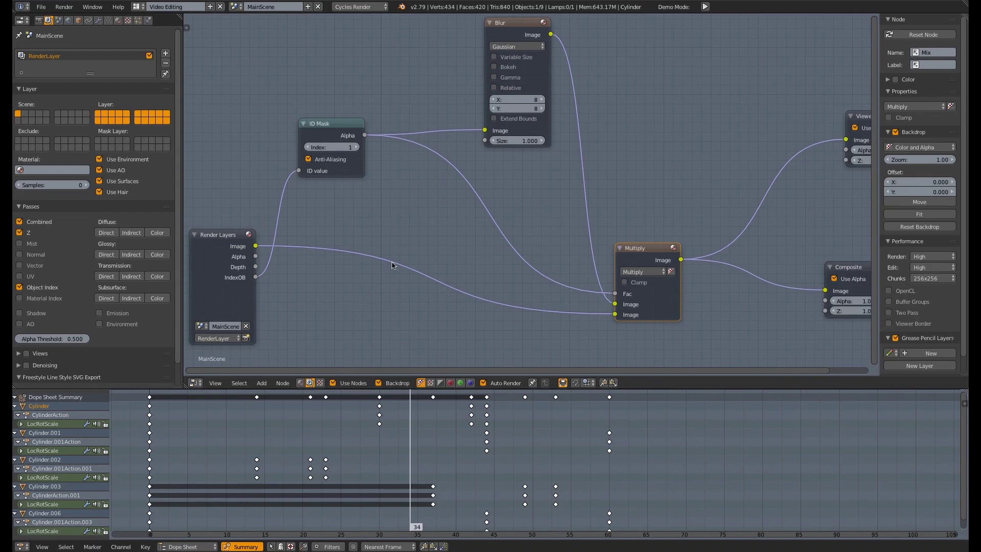
# Zoom and pan the ID Mask, Blur and Multiply node tree into view
pyautogui.scroll(-2, 392, 264)
pyautogui.moveTo(426, 254); pyautogui.dragTo(406, 262, button='middle')
pyautogui.scroll(3, 281, 288)
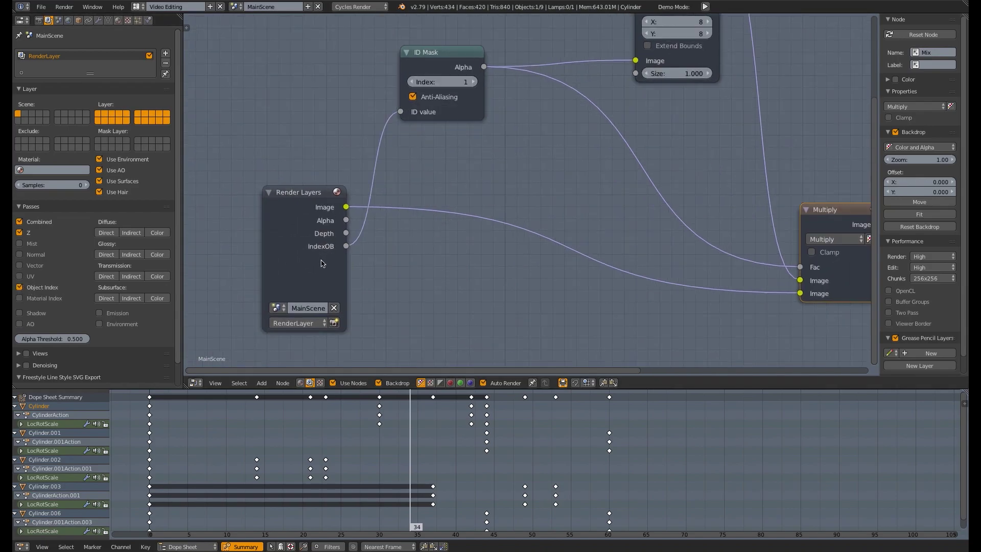
pyautogui.moveTo(409, 256); pyautogui.dragTo(342, 288, button='middle')
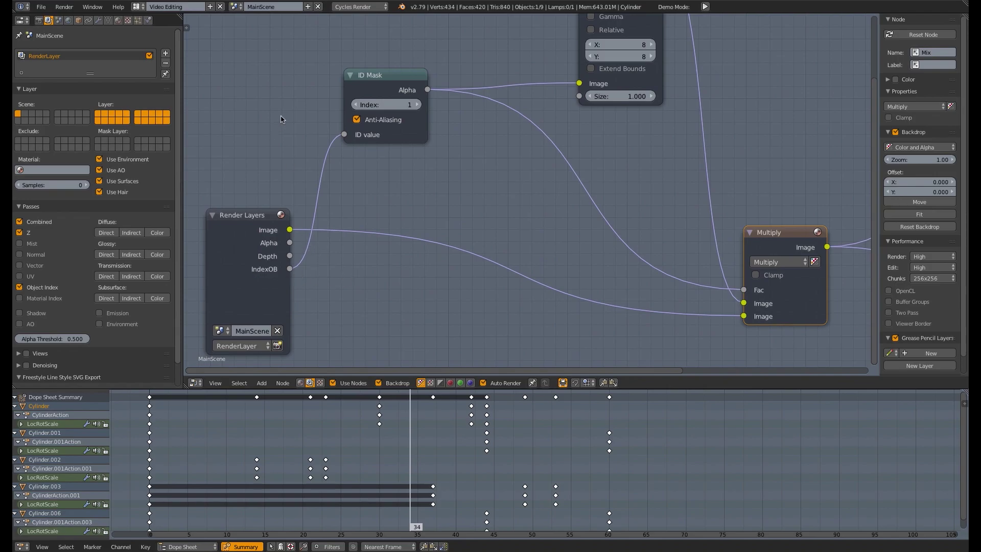
pyautogui.moveTo(280, 120); pyautogui.dragTo(380, 162, button='middle')
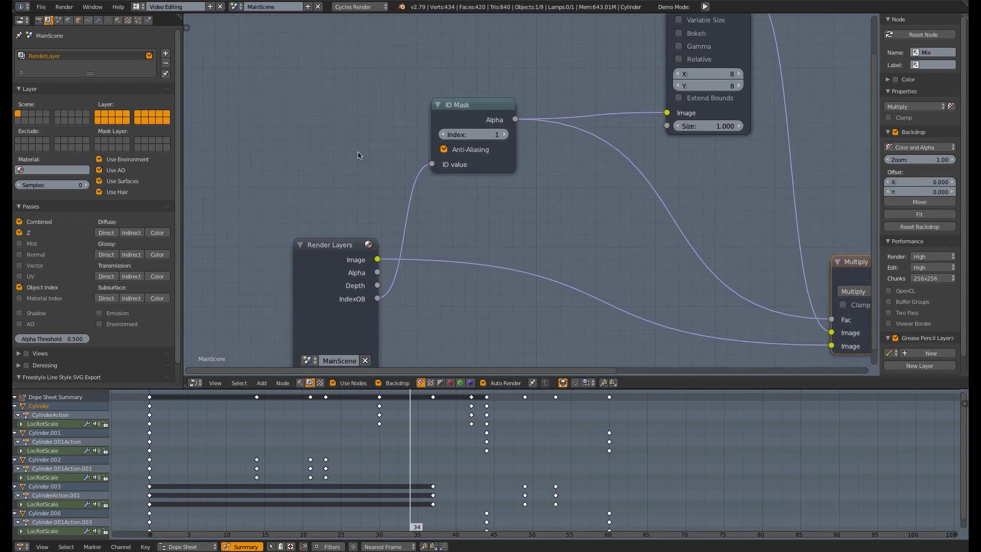
# Add an ID Mask node by searching 'id', then delete the stray copy and recentre the tree
pyautogui.hotkey('shift', 'a')
pyautogui.click(359, 149)
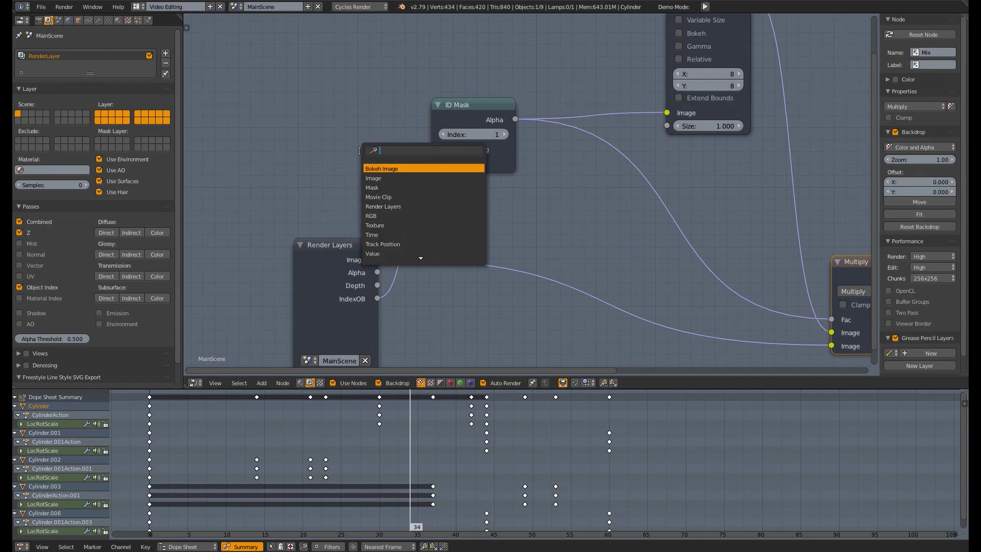
pyautogui.write('id')
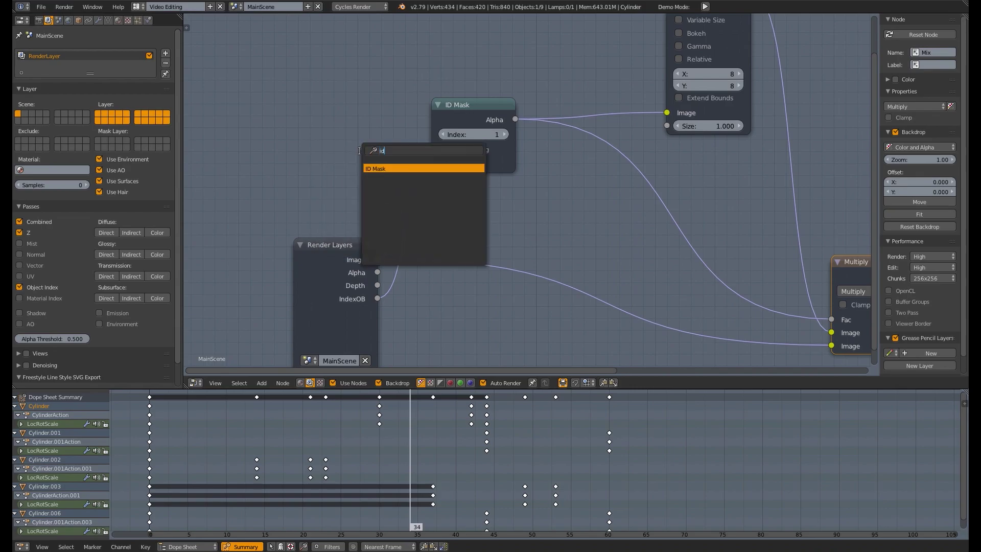
pyautogui.click(380, 168)
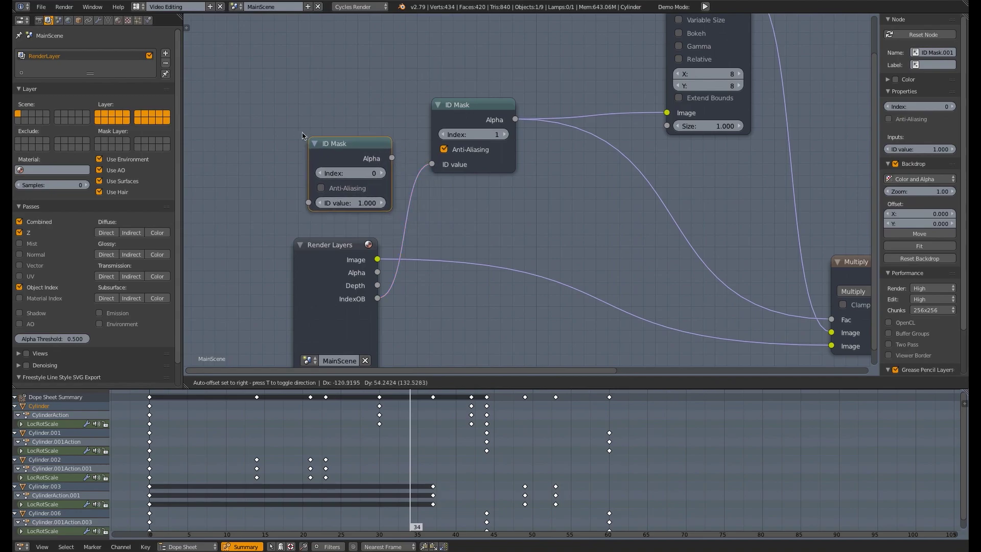
pyautogui.click(300, 129)
pyautogui.press('Delete')
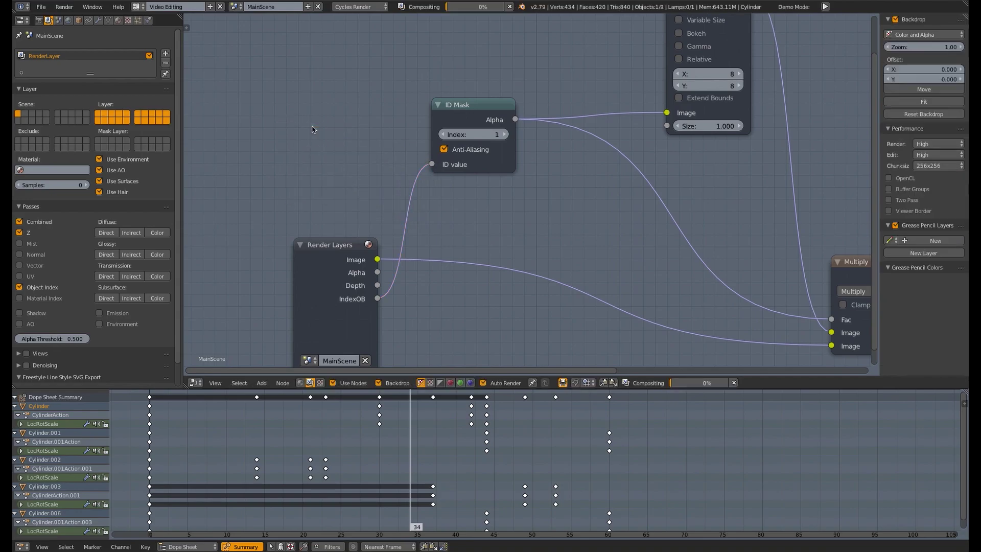
pyautogui.moveTo(350, 151); pyautogui.dragTo(315, 138, button='middle')
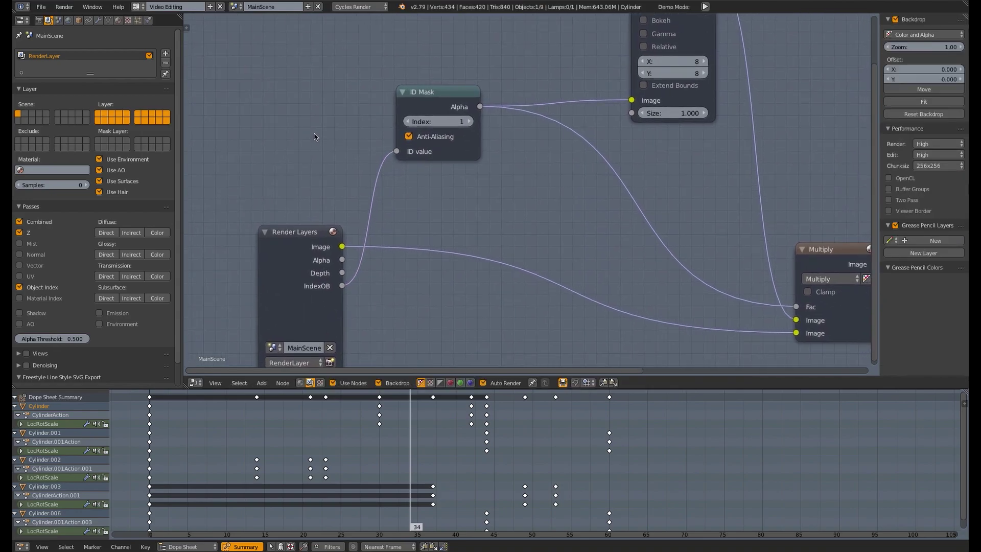
pyautogui.moveTo(473, 180); pyautogui.dragTo(474, 156, button='middle')
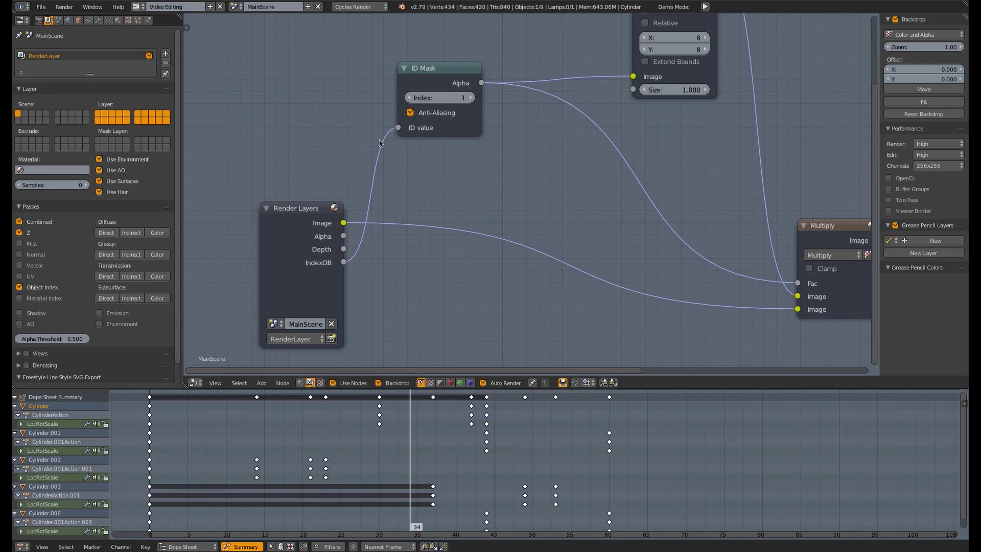
pyautogui.moveTo(513, 165); pyautogui.dragTo(386, 236, button='middle')
pyautogui.scroll(2, 339, 269)
pyautogui.scroll(-4, 356, 262)
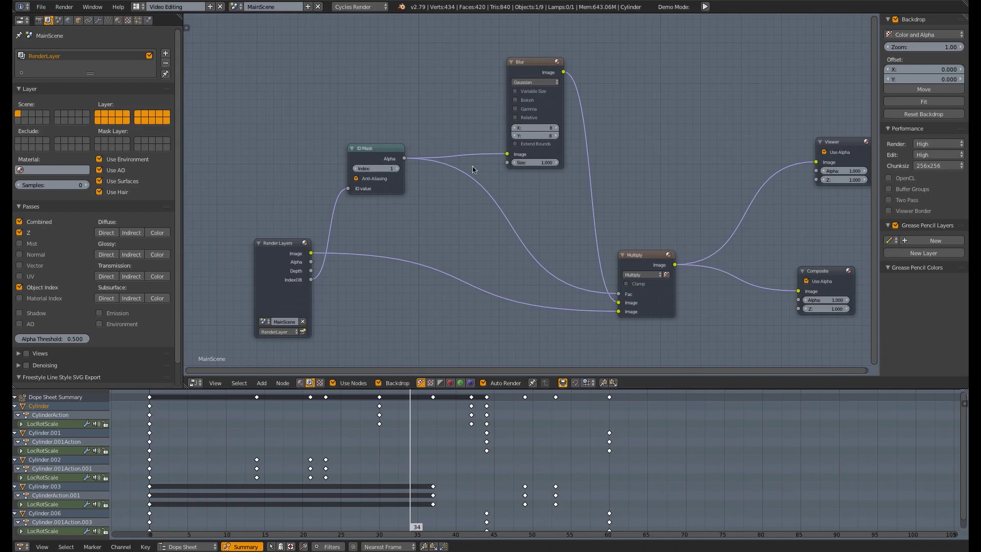
pyautogui.scroll(-1, 544, 99)
pyautogui.scroll(1, 544, 100)
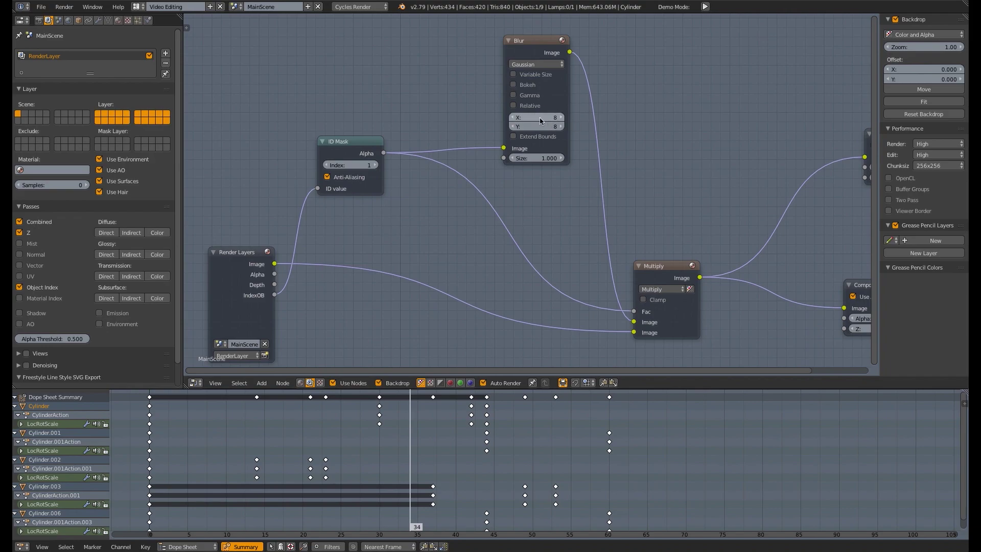
pyautogui.moveTo(585, 227); pyautogui.dragTo(560, 207, button='middle')
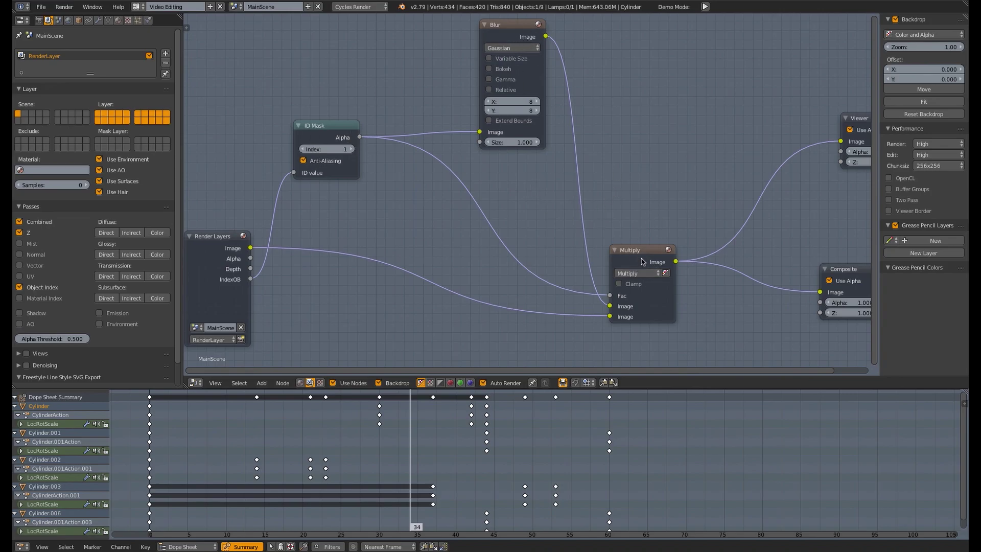
pyautogui.click(641, 274)
pyautogui.moveTo(625, 139); pyautogui.dragTo(659, 148, button='middle')
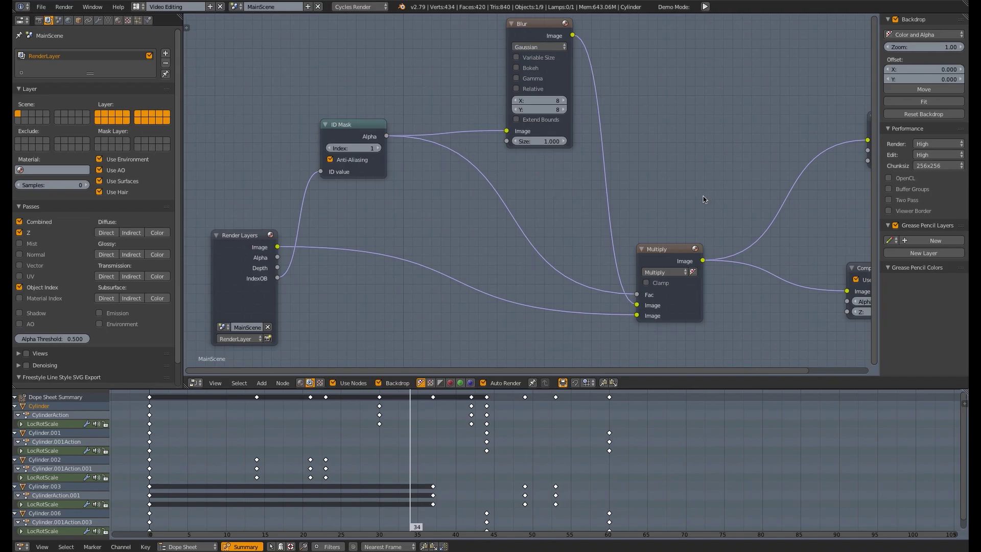
pyautogui.press('Home')
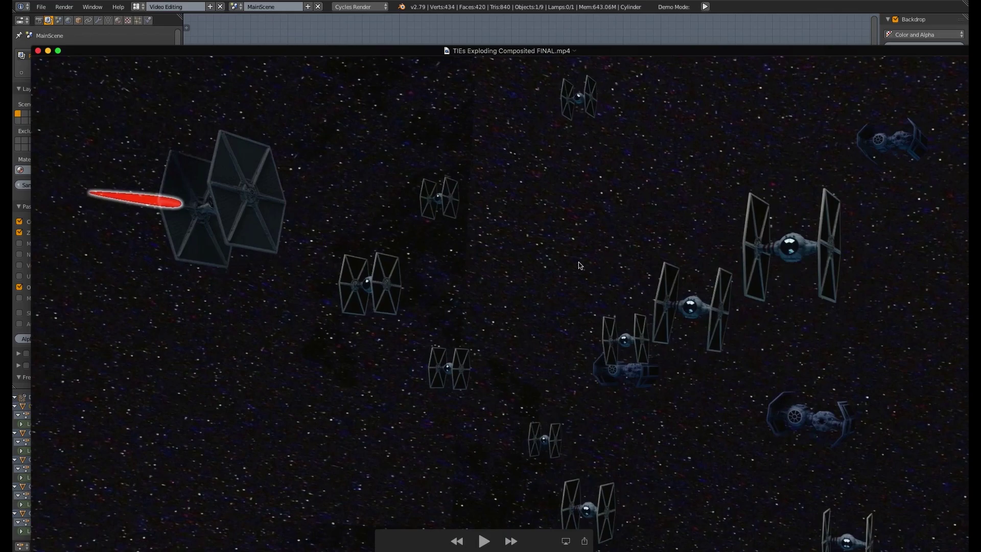
pyautogui.press('super+m')
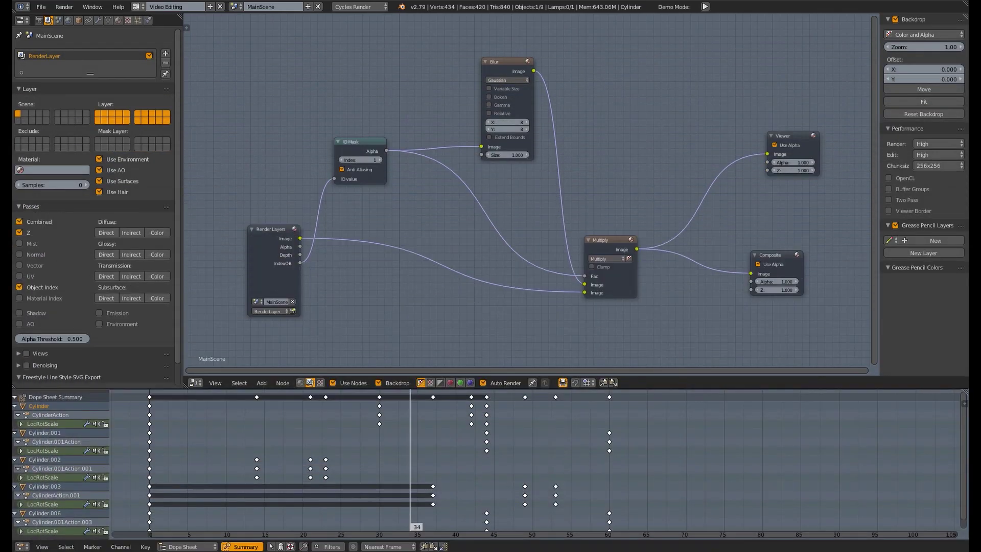
# Turn the node area back into the 3D camera view and rewind to frame 0
pyautogui.click(195, 383)
pyautogui.click(201, 371)
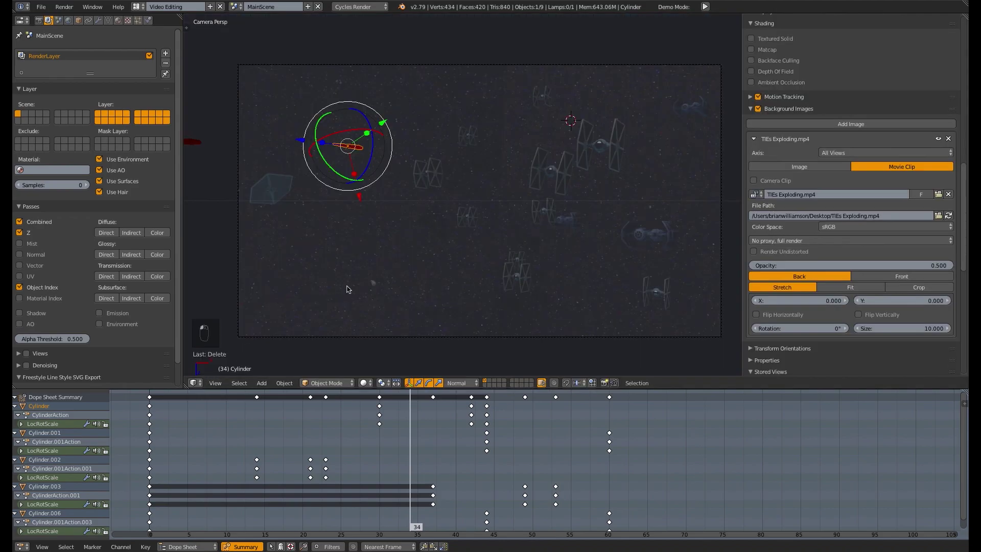
pyautogui.moveTo(271, 403); pyautogui.dragTo(130, 429)
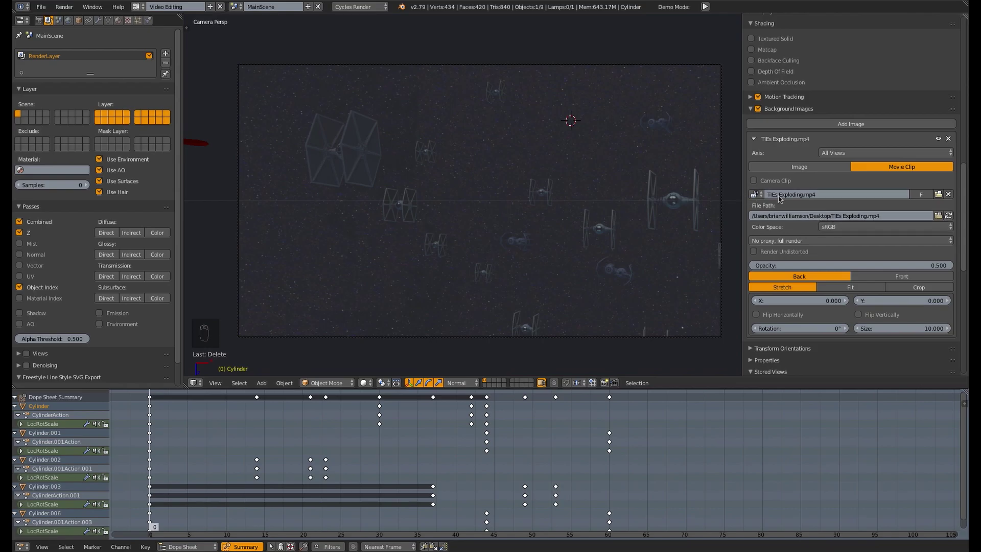
# Toggle the Camera Clip background on and off, then bring up the editor types list
pyautogui.click(753, 180)
pyautogui.click(753, 180)
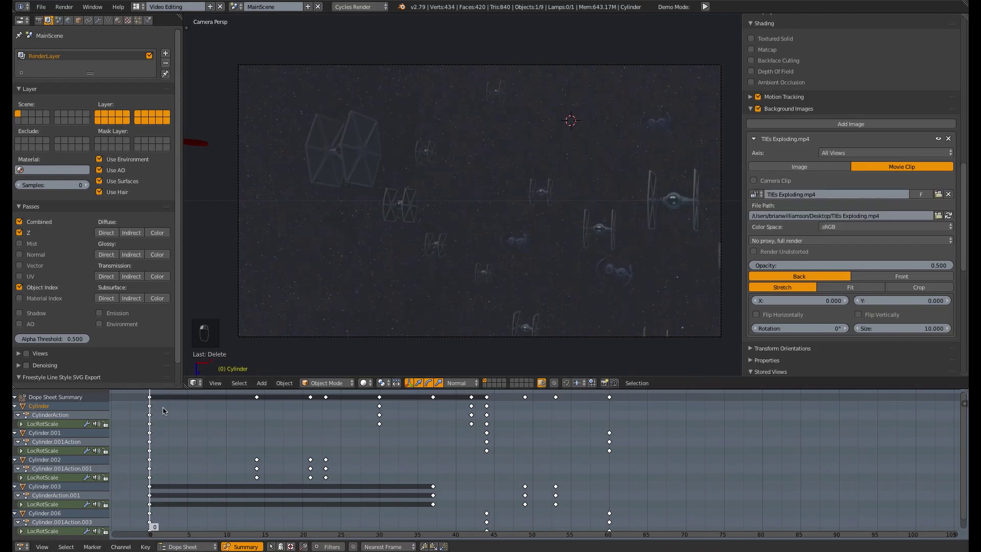
pyautogui.click(196, 383)
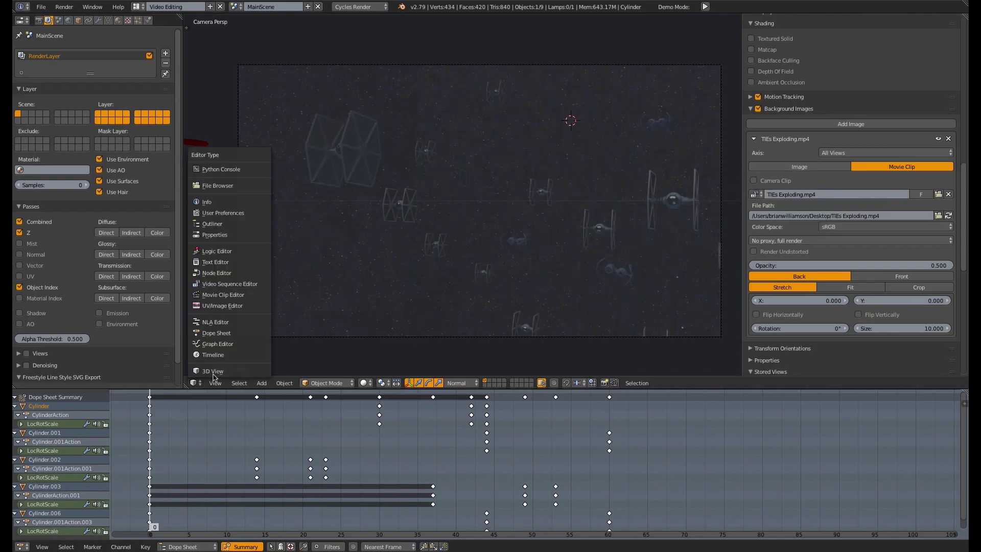
# In the Video Sequence Editor, add the MainScene scene strip at frame 8, then rewind to frame 0
pyautogui.click(248, 284)
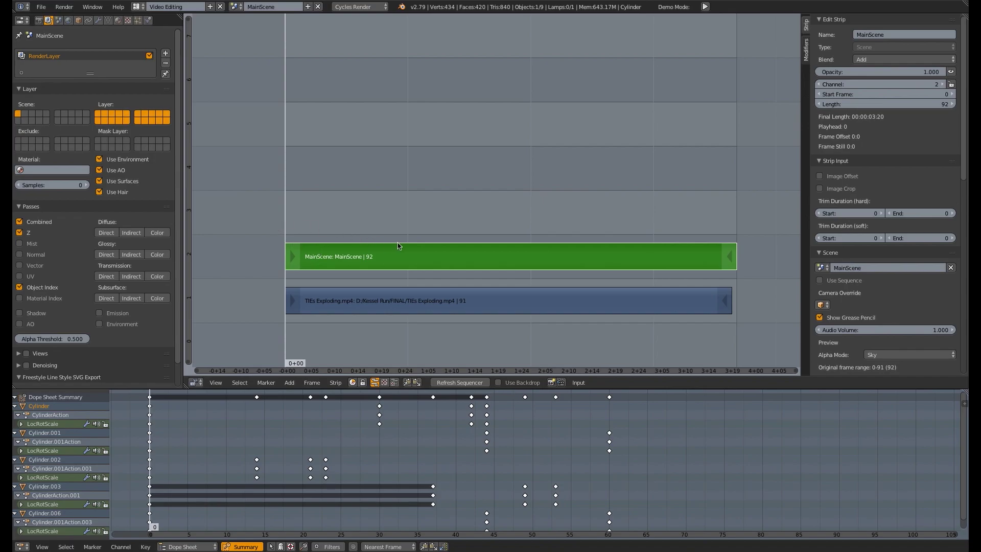
pyautogui.click(325, 215)
pyautogui.hotkey('shift', 'a')
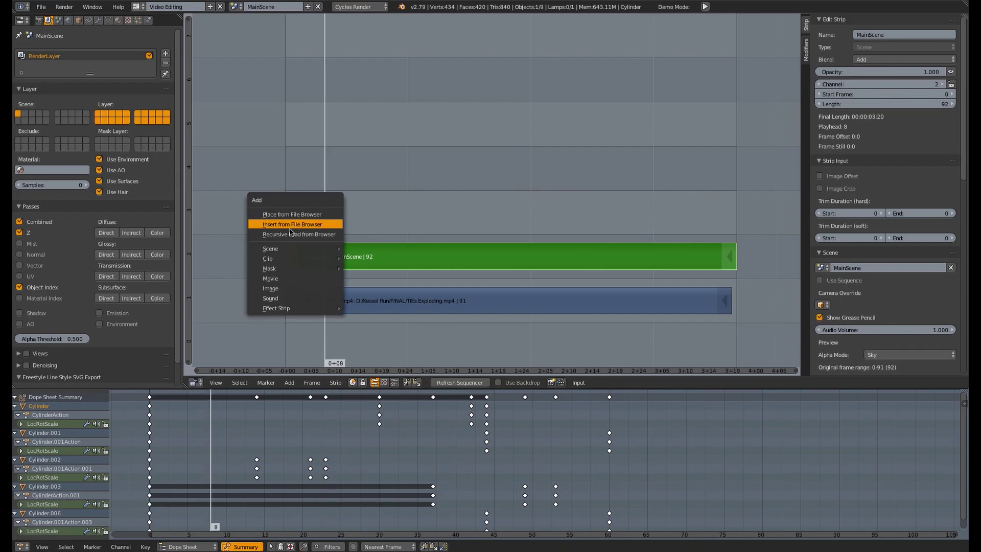
pyautogui.moveTo(289, 250)
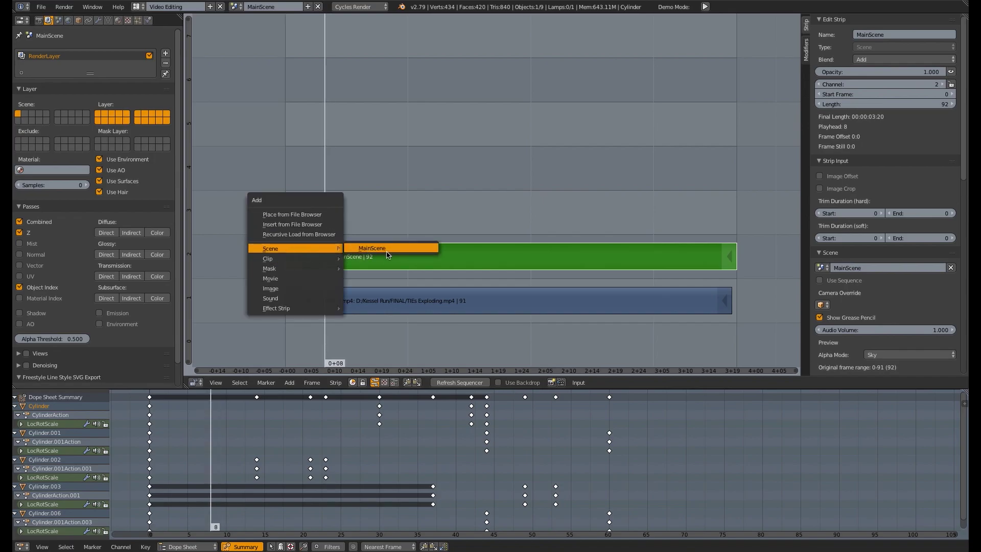
pyautogui.click(421, 249)
pyautogui.click(452, 199)
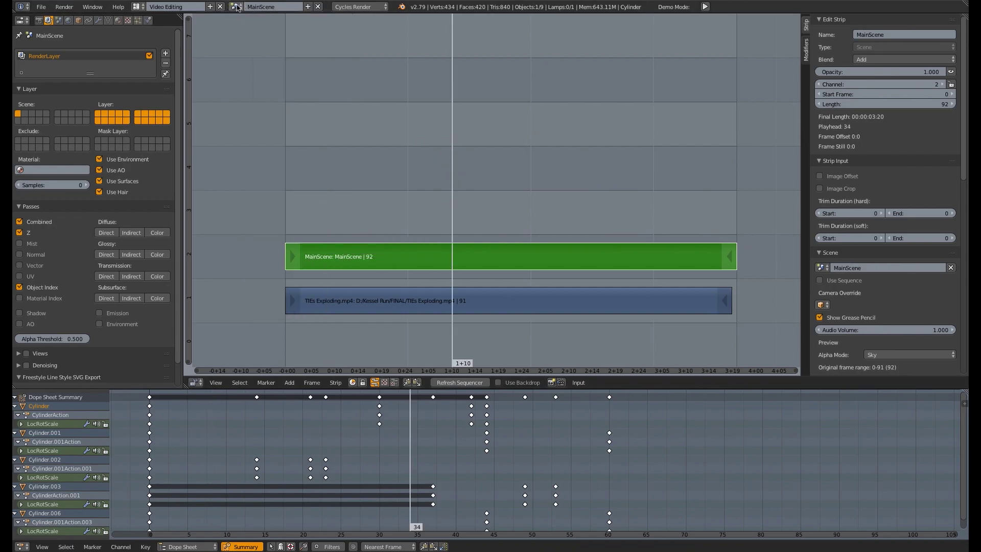
pyautogui.moveTo(404, 195); pyautogui.dragTo(252, 180)
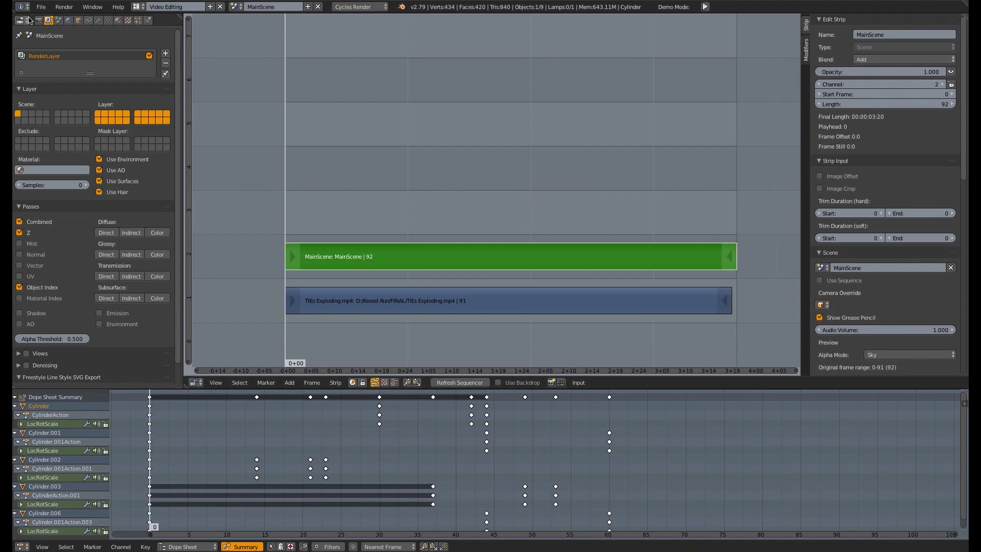
# Return the sequencer area to the 3D camera view and scrub to a laser shot
pyautogui.click(39, 21)
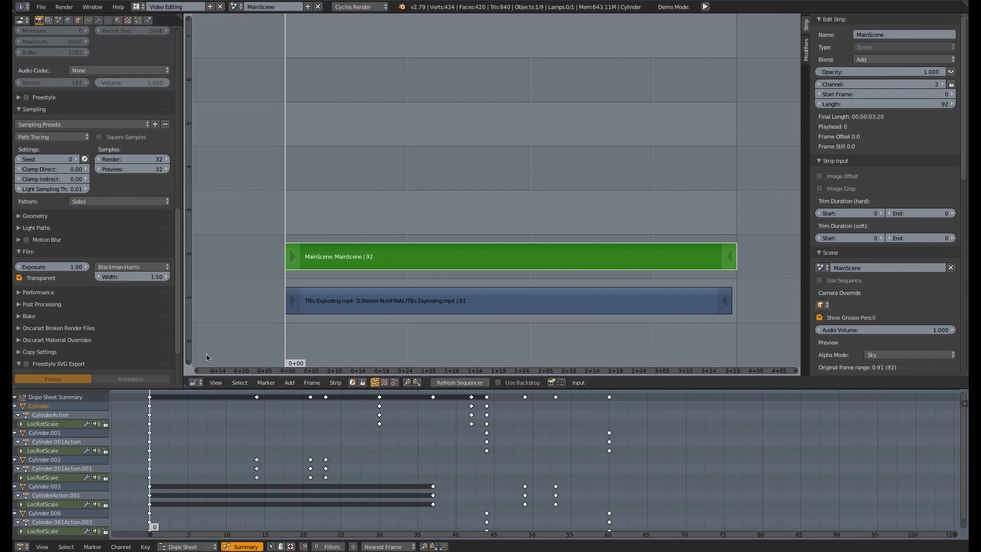
pyautogui.click(196, 382)
pyautogui.click(217, 371)
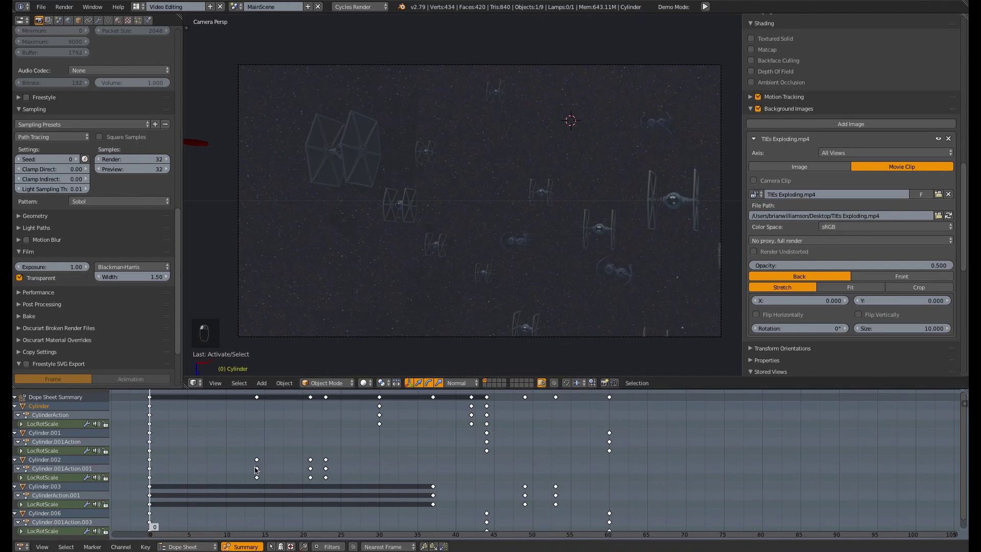
pyautogui.moveTo(276, 452); pyautogui.dragTo(296, 449)
# Select the red laser bolt Cylinder.002 and view its object properties, showing pass index 1
pyautogui.rightClick(279, 147)
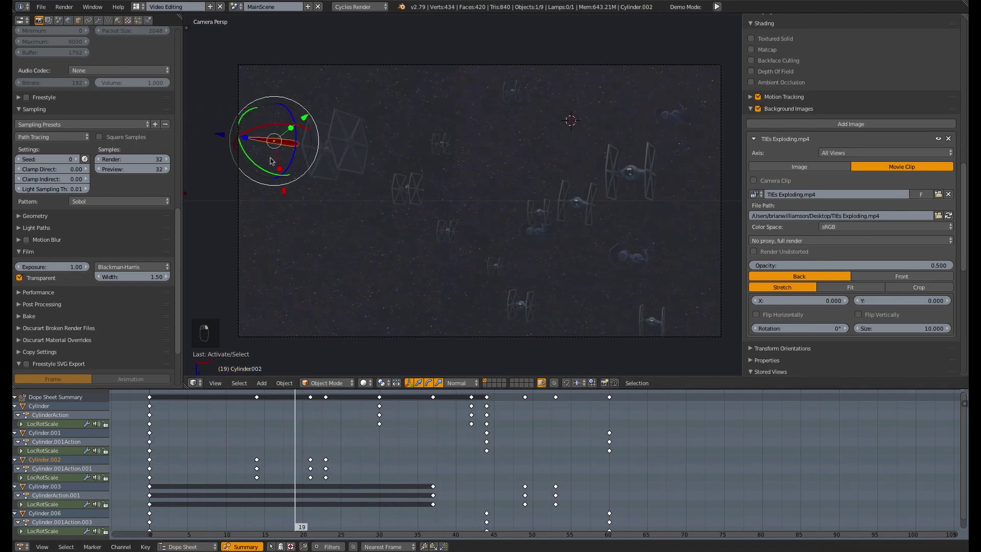
pyautogui.click(78, 20)
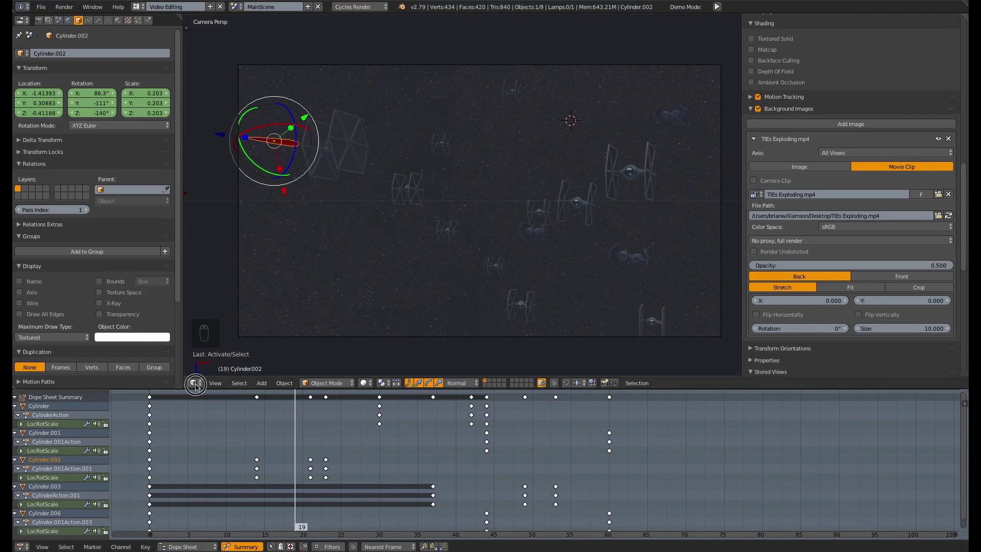
pyautogui.click(194, 383)
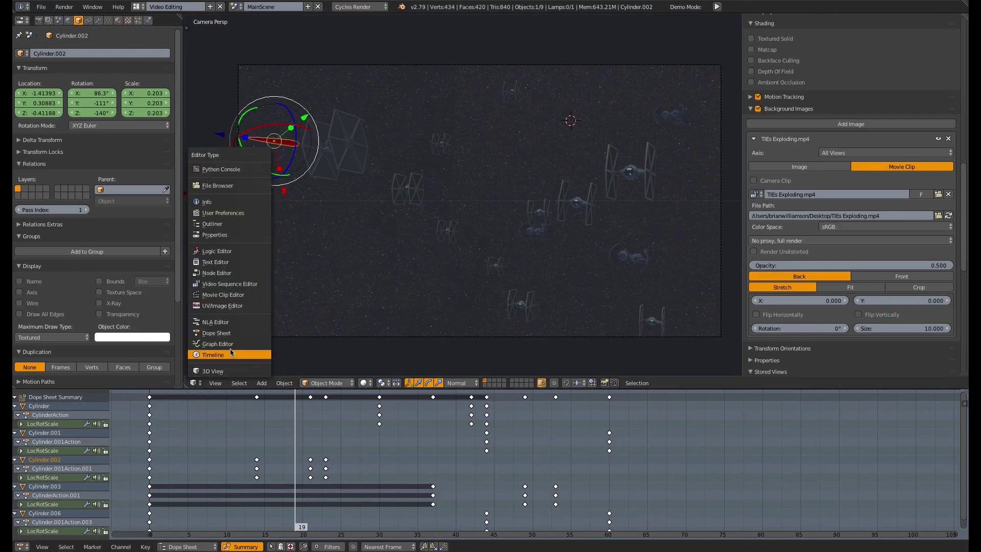
# Show the compositing node tree beside the Render Layers passes settings
pyautogui.click(238, 274)
pyautogui.moveTo(397, 278); pyautogui.dragTo(415, 265, button='middle')
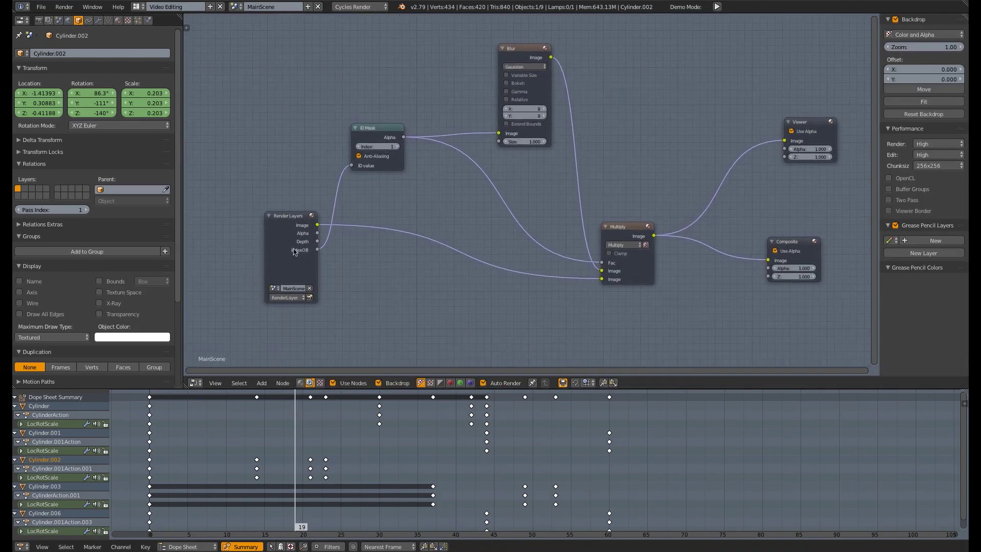
pyautogui.click(49, 20)
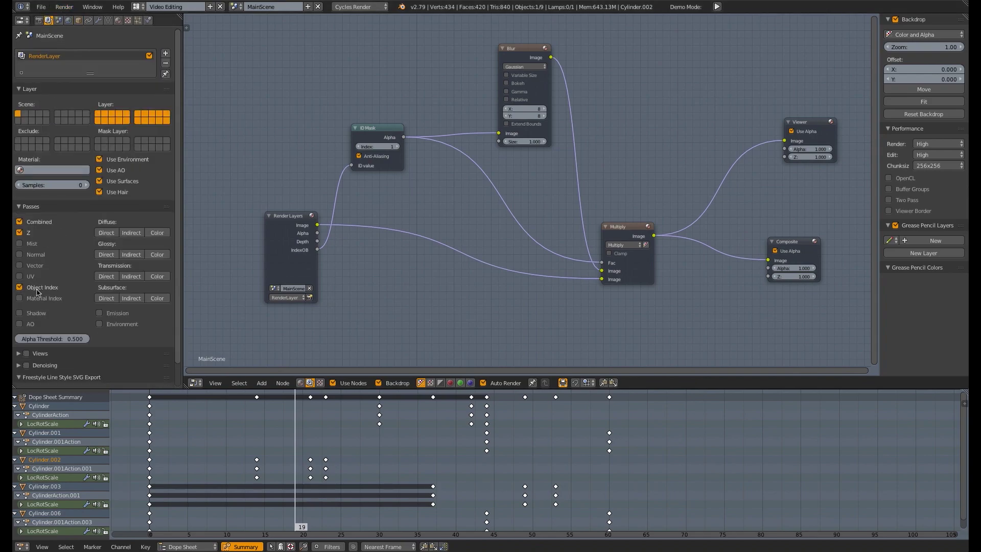
pyautogui.moveTo(422, 255); pyautogui.dragTo(390, 271, button='middle')
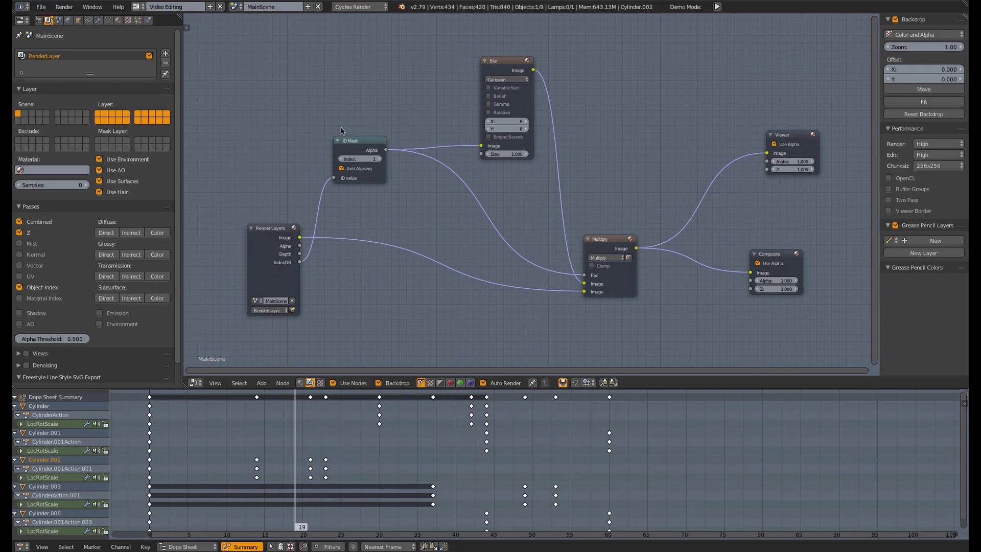
# Nudge the Multiply node up-right and the ID Mask node slightly right
pyautogui.scroll(2, 366, 179)
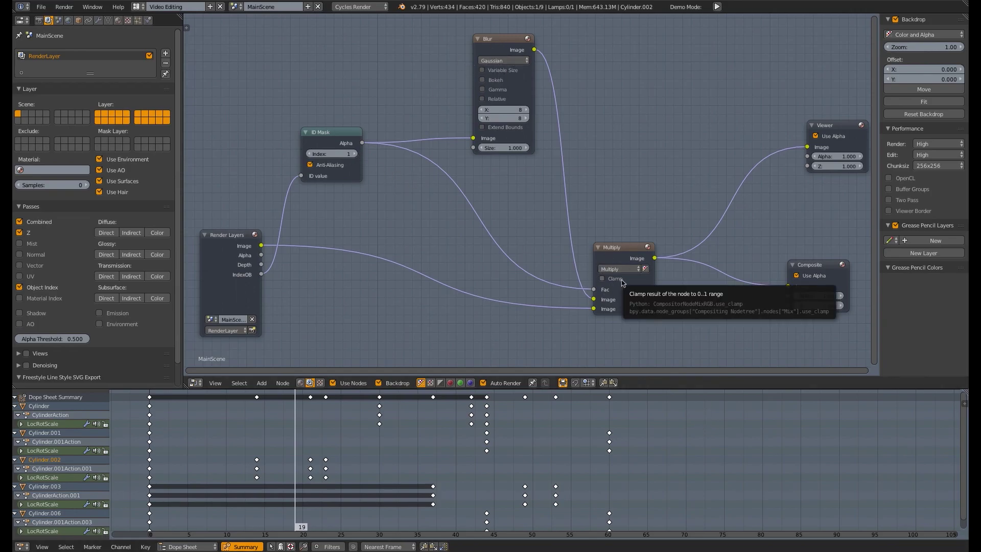
pyautogui.moveTo(637, 256); pyautogui.dragTo(641, 251)
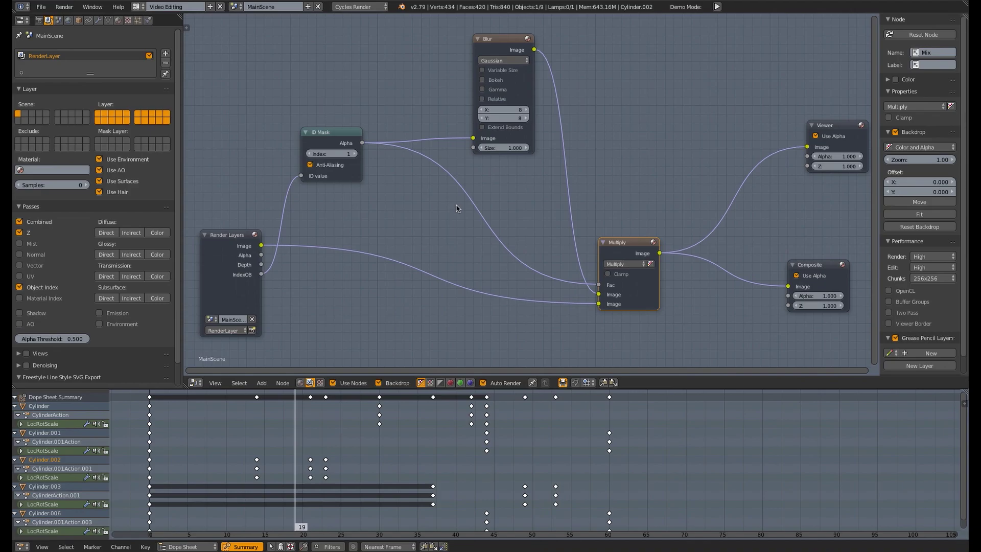
pyautogui.moveTo(326, 143); pyautogui.dragTo(338, 135)
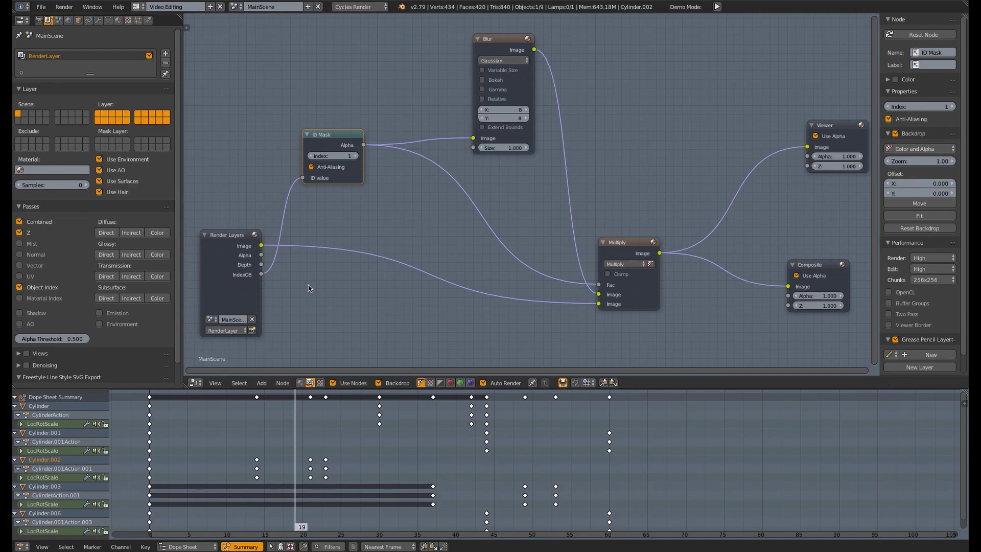